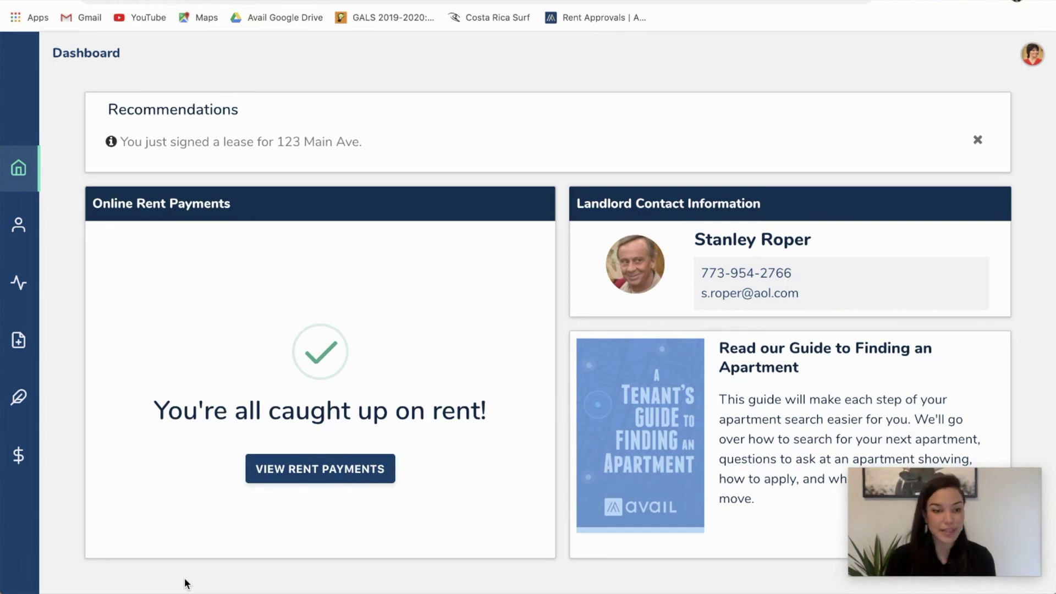
- Open the Payments list from the dashboard's Online Rent Payments card
scroll(227, 537, "down", 1)
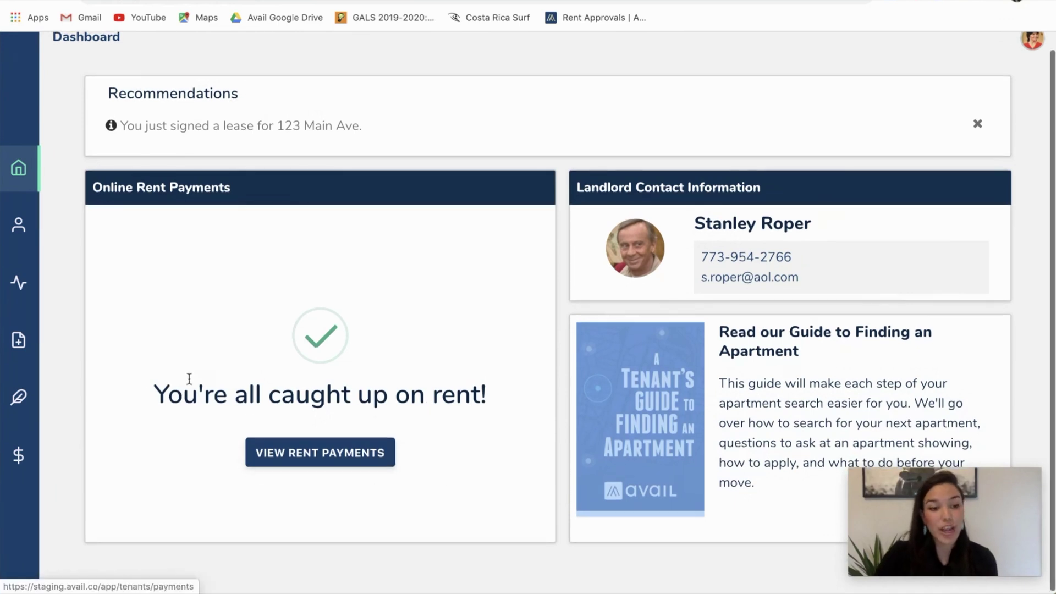
mouse_move(28, 372)
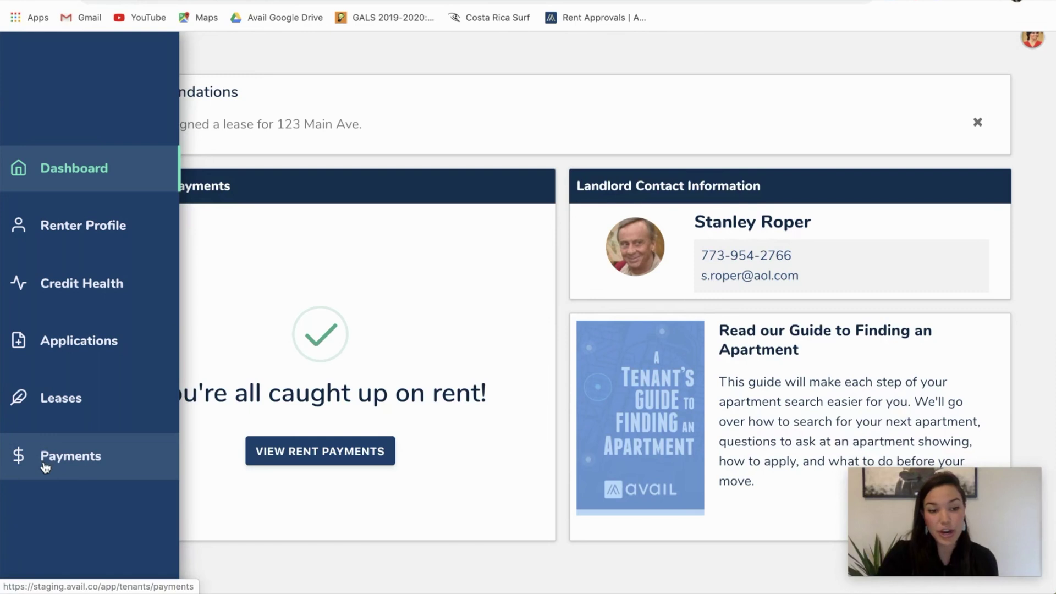
left_click(333, 451)
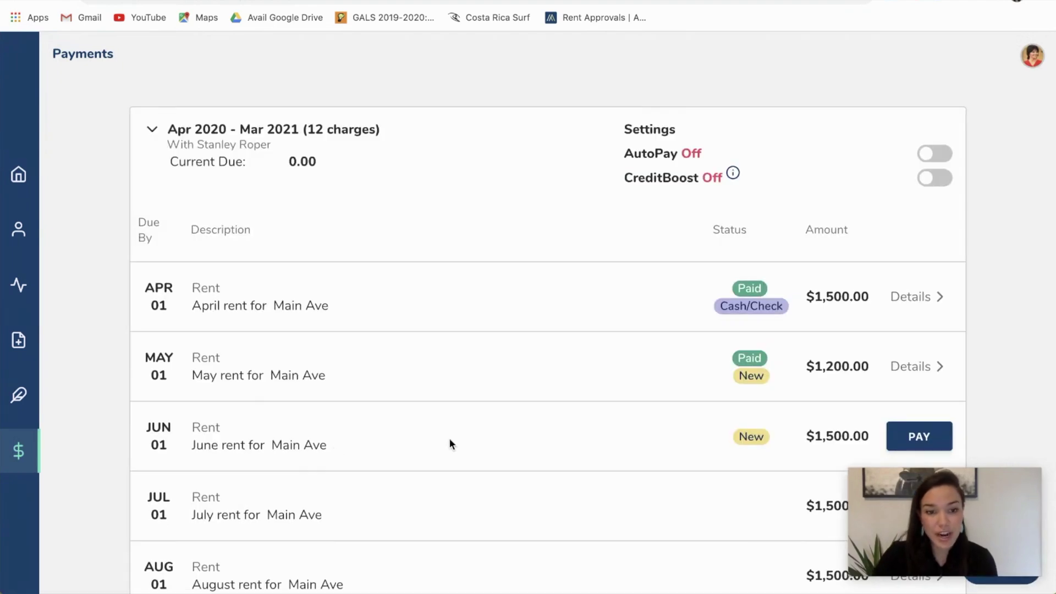
- Start paying the $1,500 rent due June 1, 2020 from the Payments list
scroll(450, 439, "down", 5)
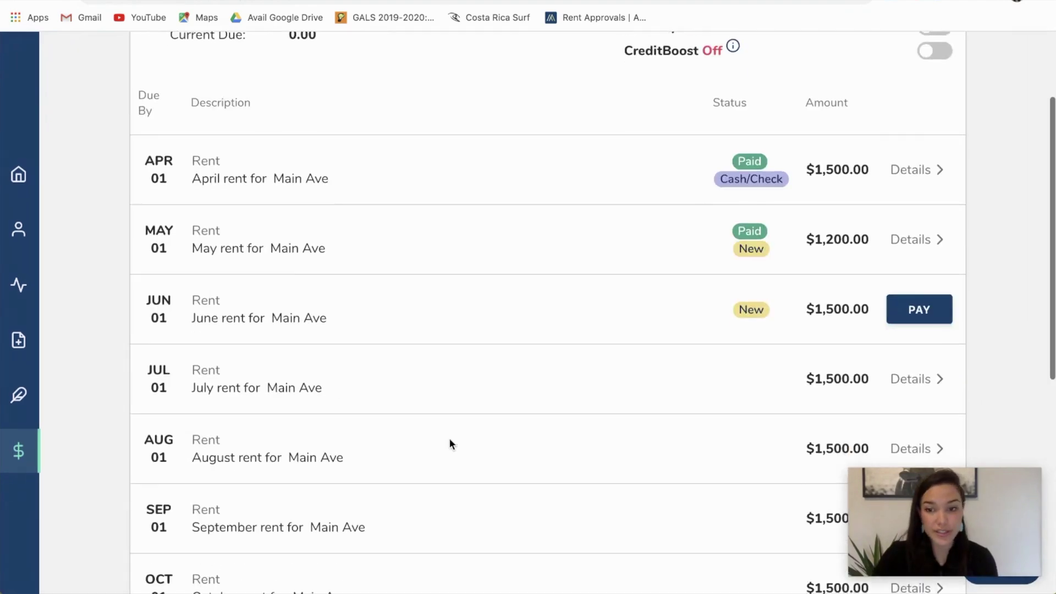
scroll(450, 440, "down", 3)
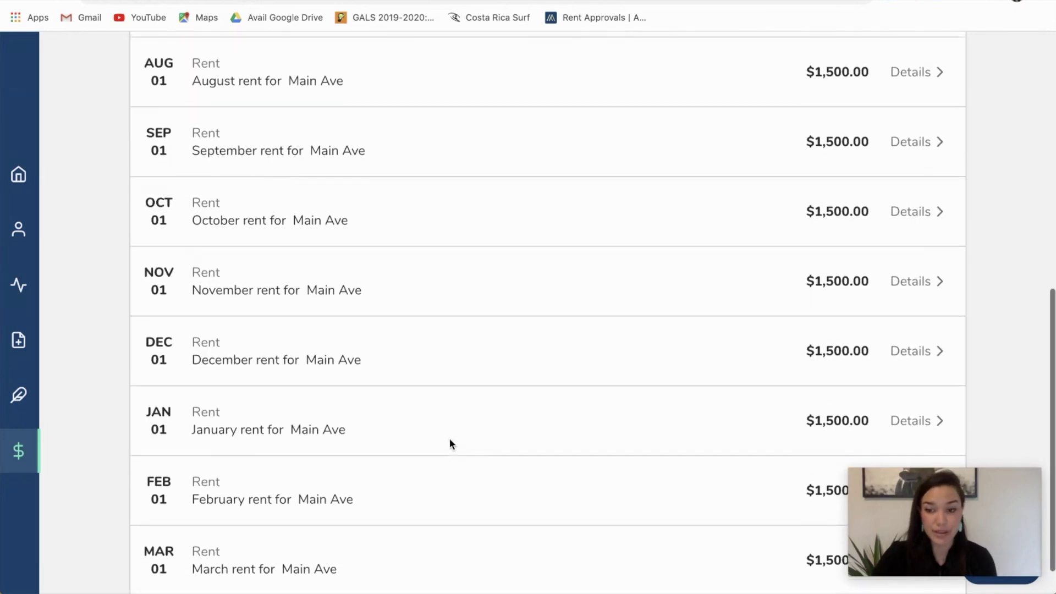
scroll(451, 441, "up", 5)
scroll(450, 439, "up", 2)
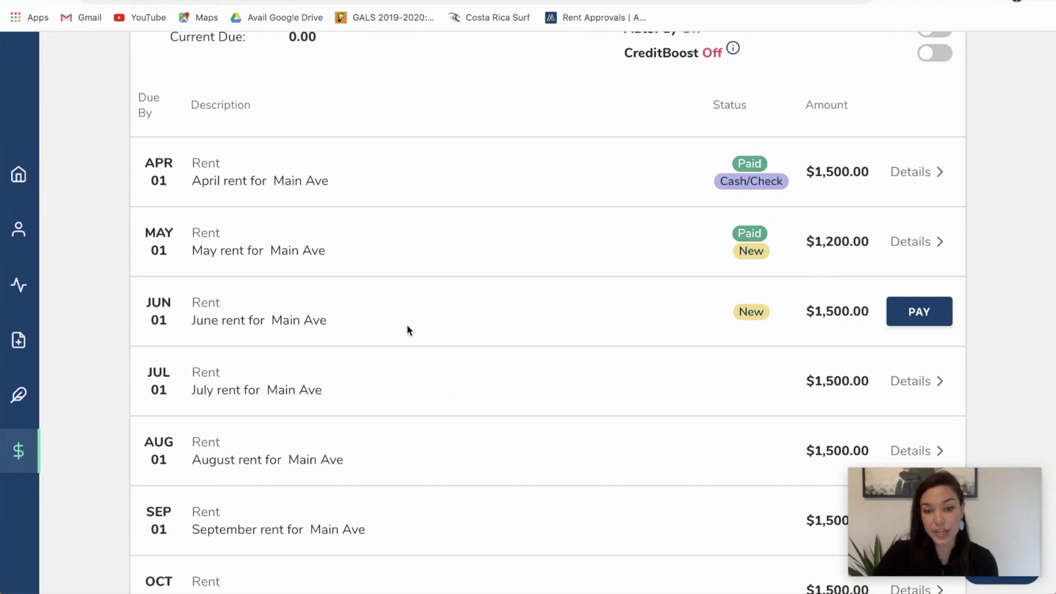
left_click(913, 313)
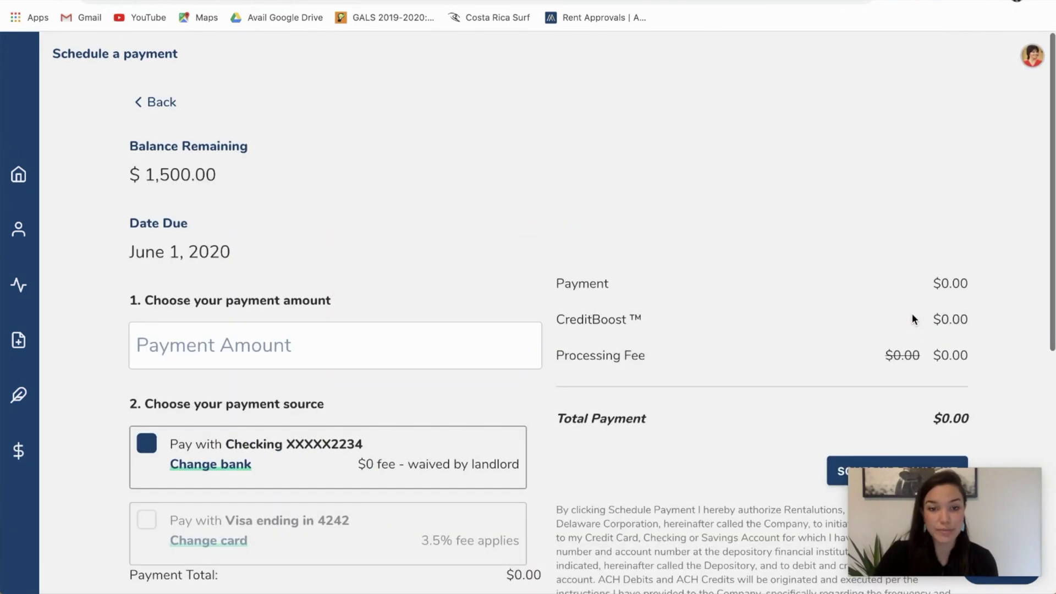
- Enter 1500 as the June payment amount and review the checking-account source and totals
scroll(743, 336, "down", 4)
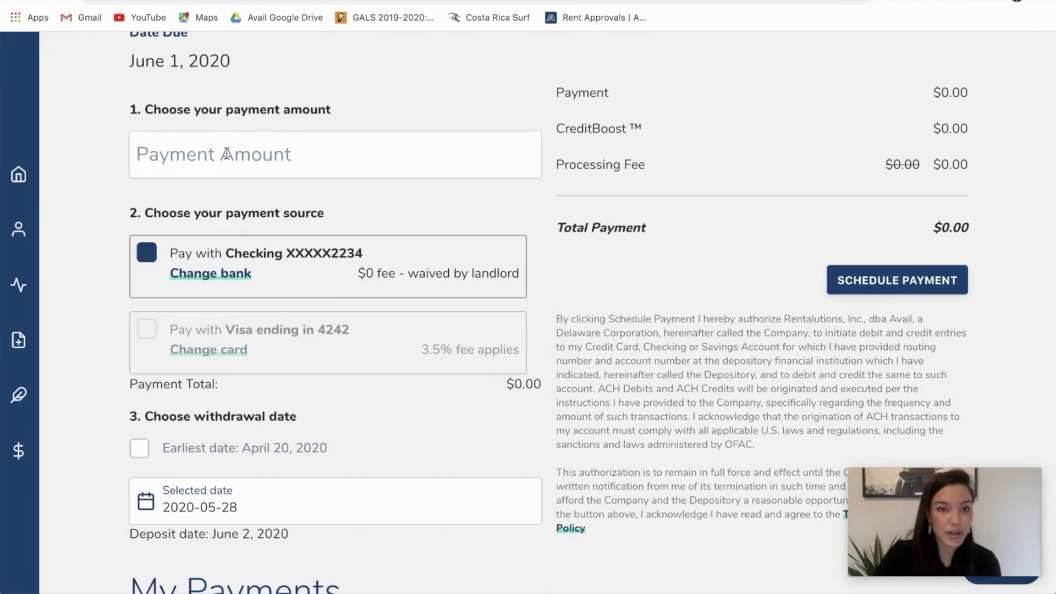
left_click(224, 157)
type("1500")
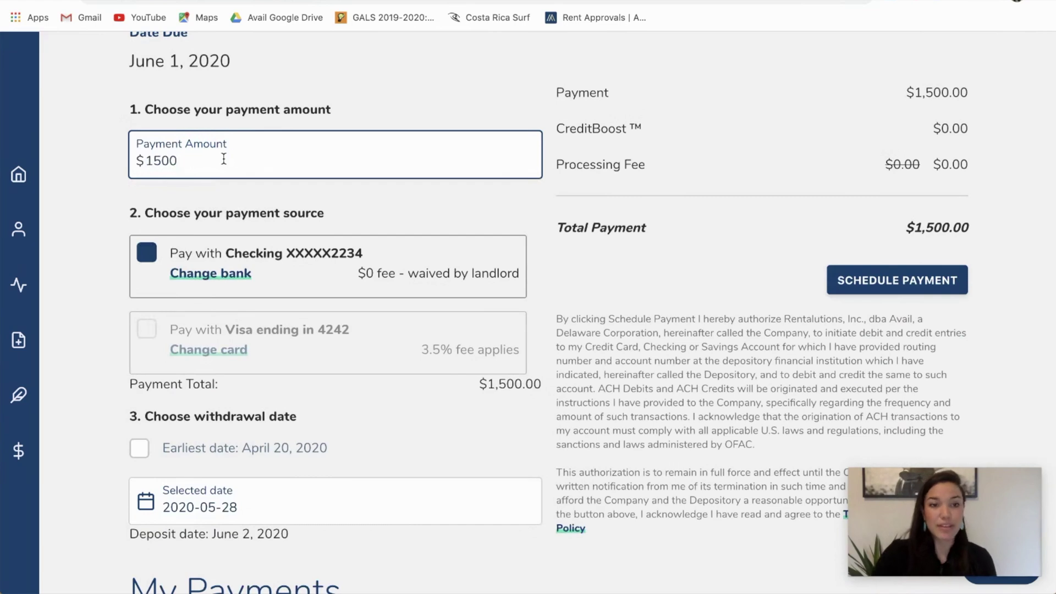
scroll(224, 159, "up", 2)
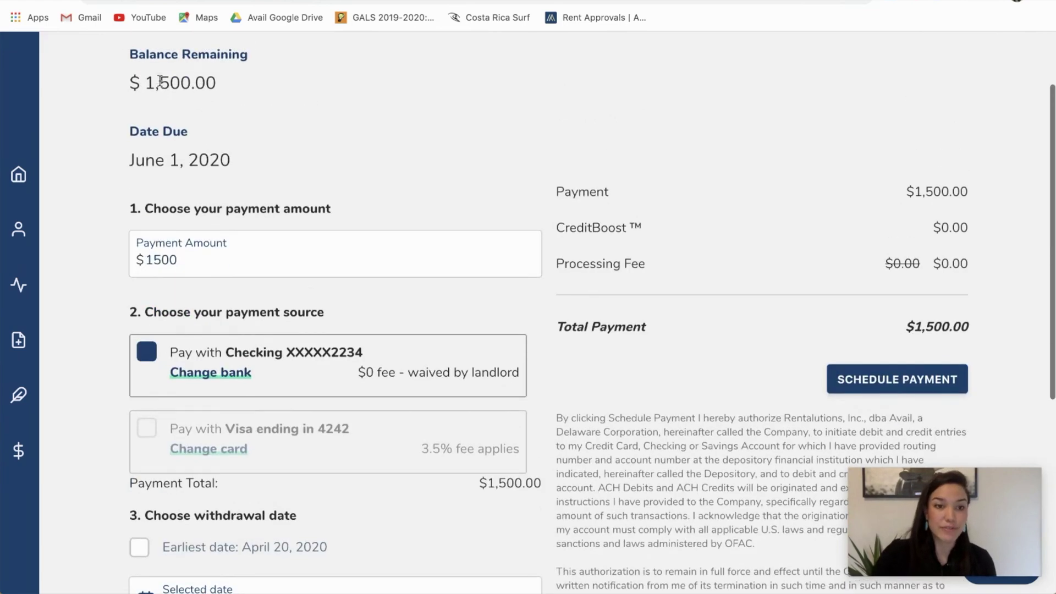
scroll(315, 237, "down", 2)
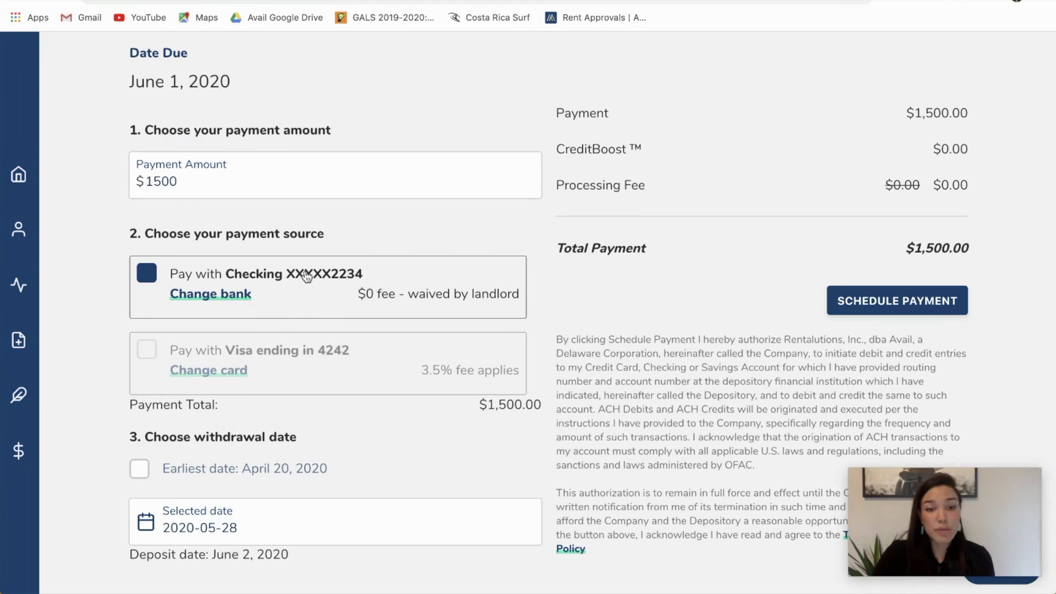
scroll(348, 316, "down", 1)
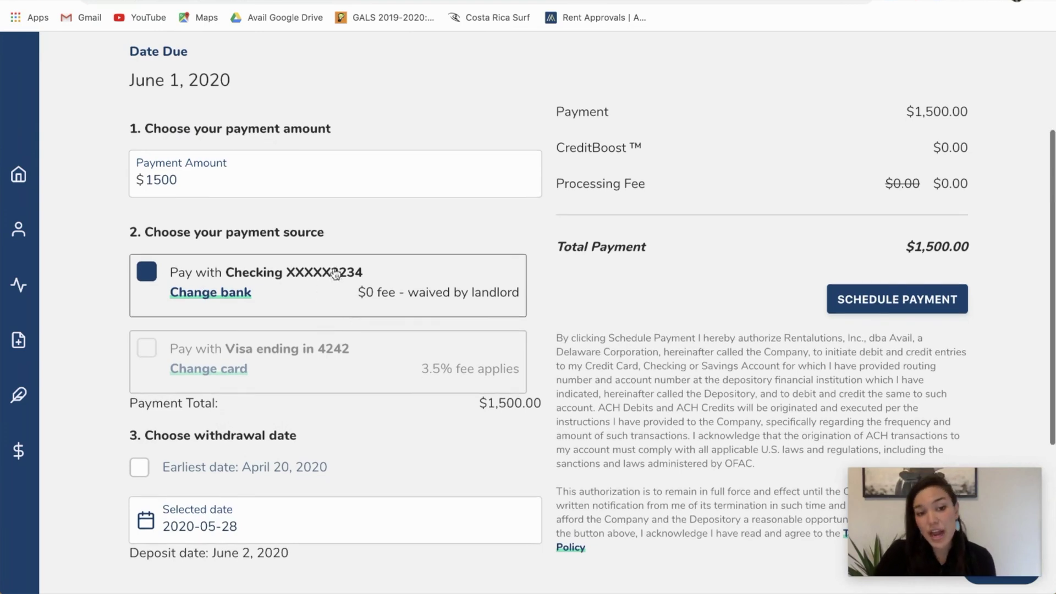
scroll(282, 283, "down", 1)
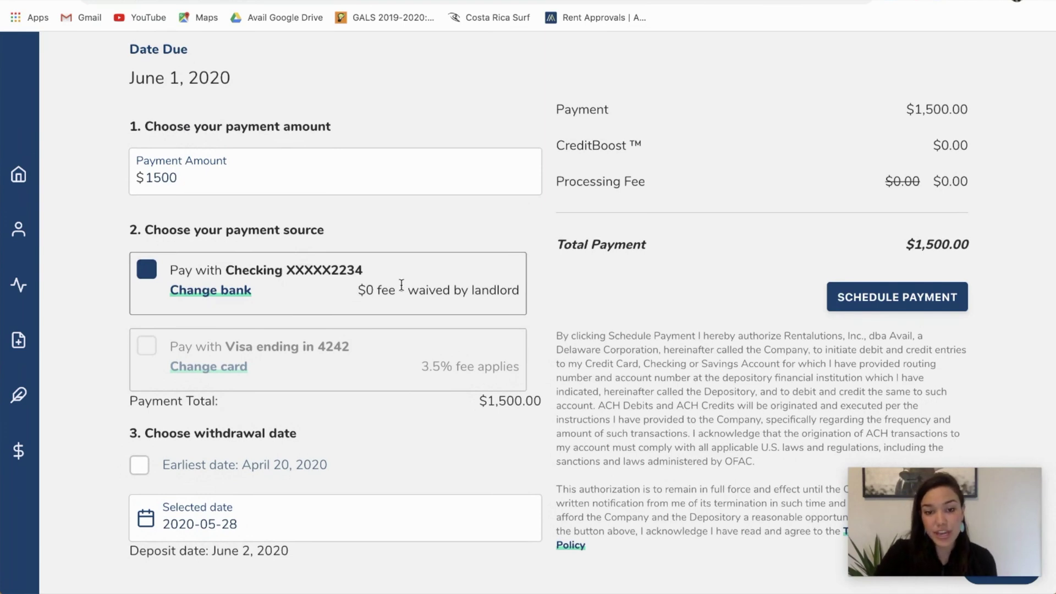
scroll(388, 290, "up", 1)
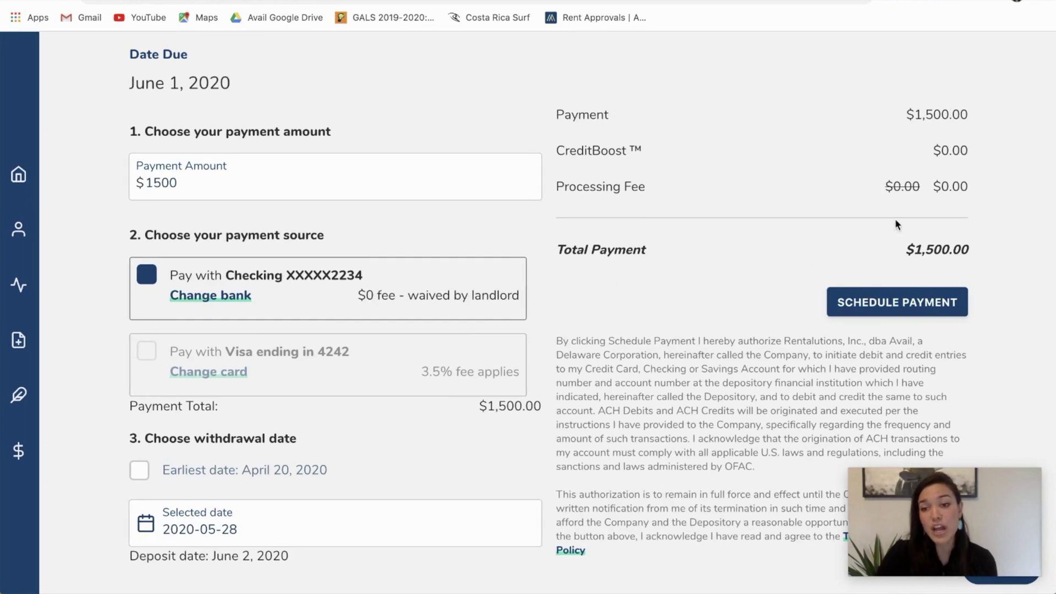
scroll(939, 260, "down", 1)
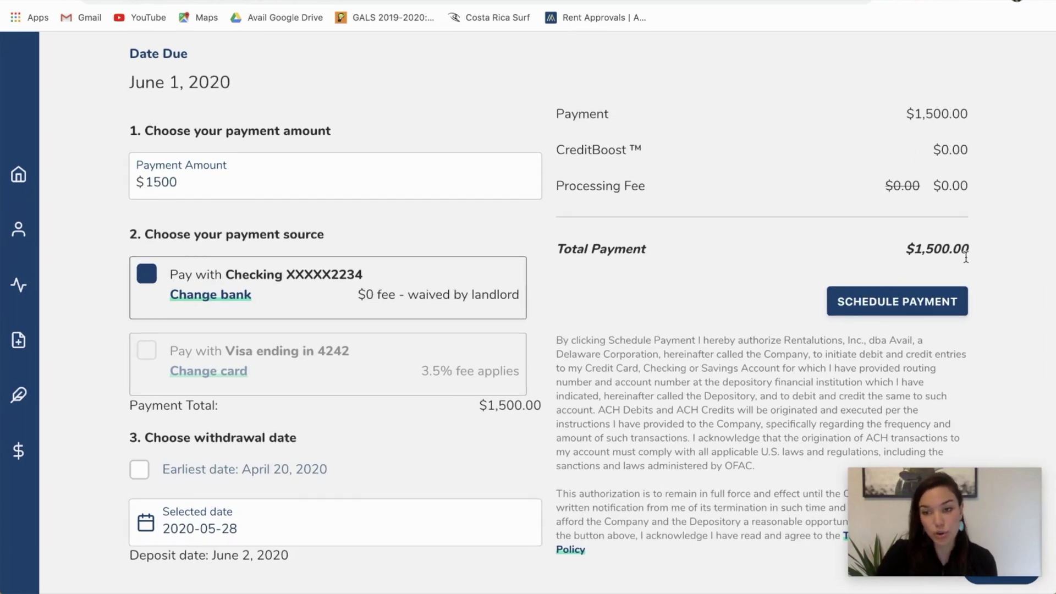
scroll(632, 290, "down", 3)
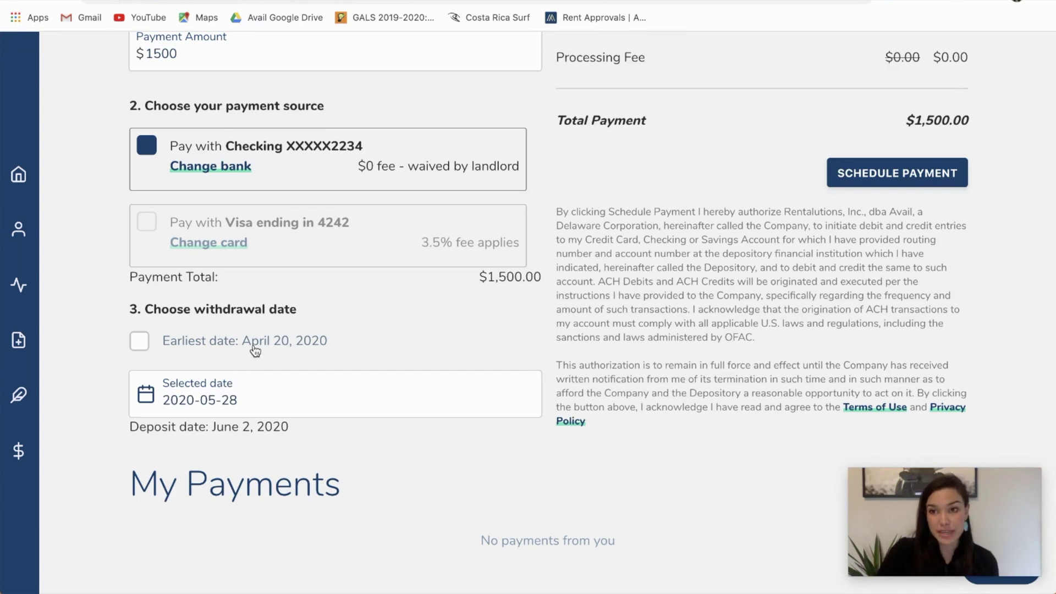
- Set the withdrawal date to May 27, 2020 for a June 1 deposit
left_click(187, 400)
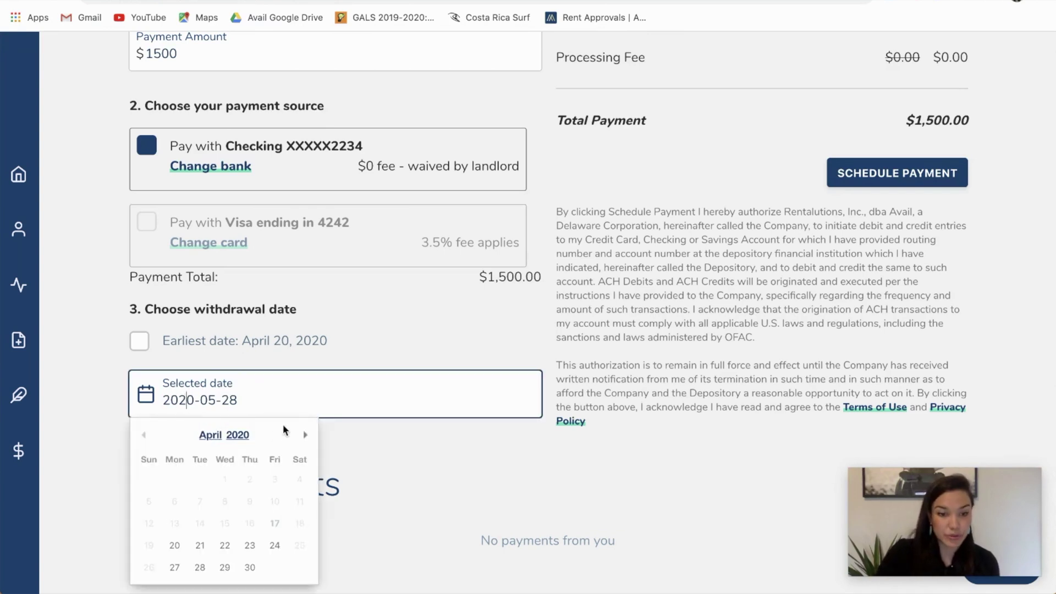
left_click(305, 434)
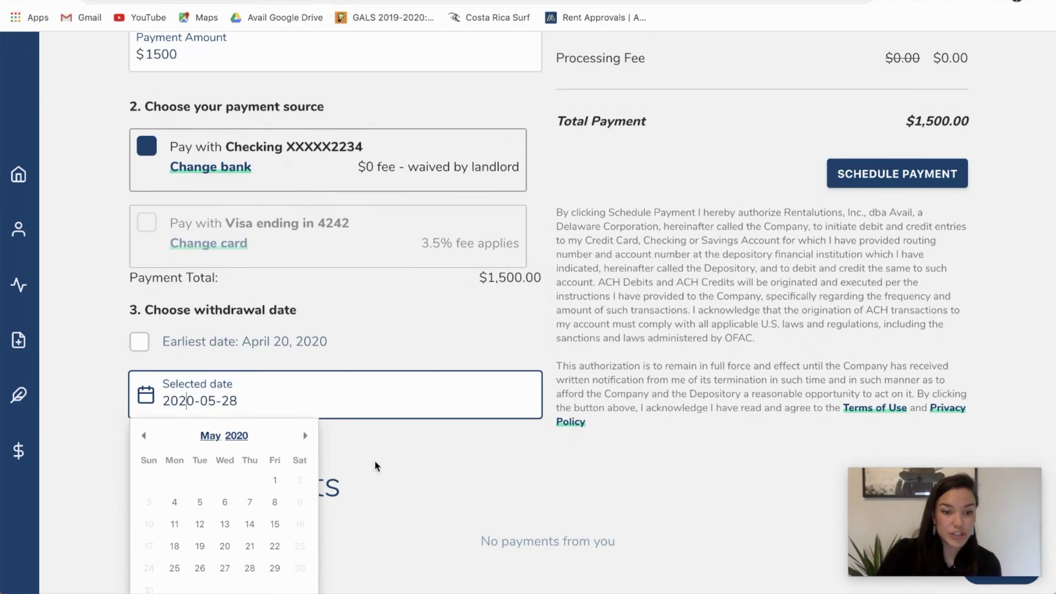
scroll(312, 463, "down", 2)
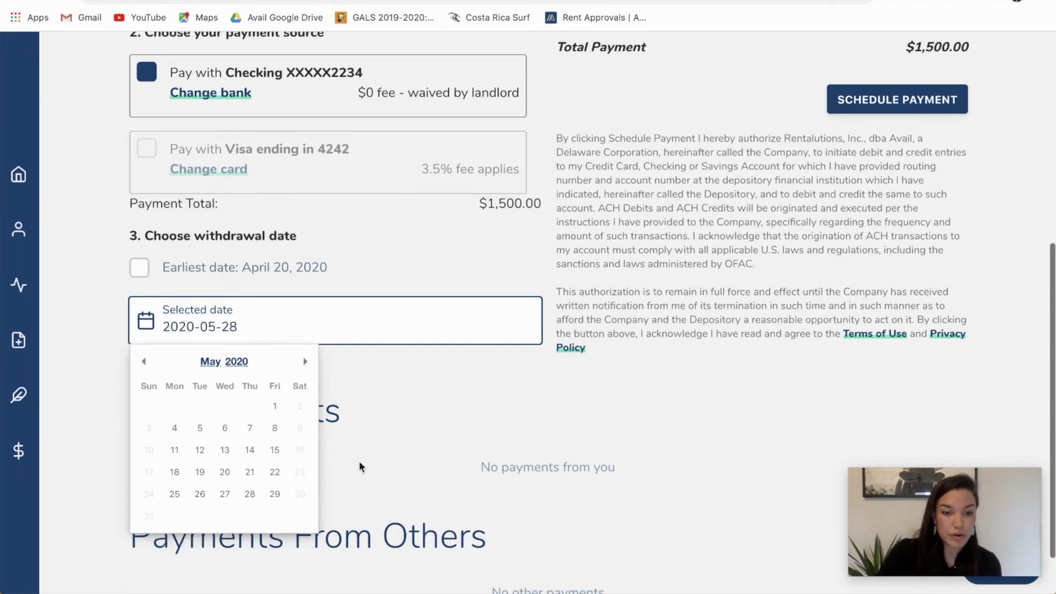
left_click(225, 494)
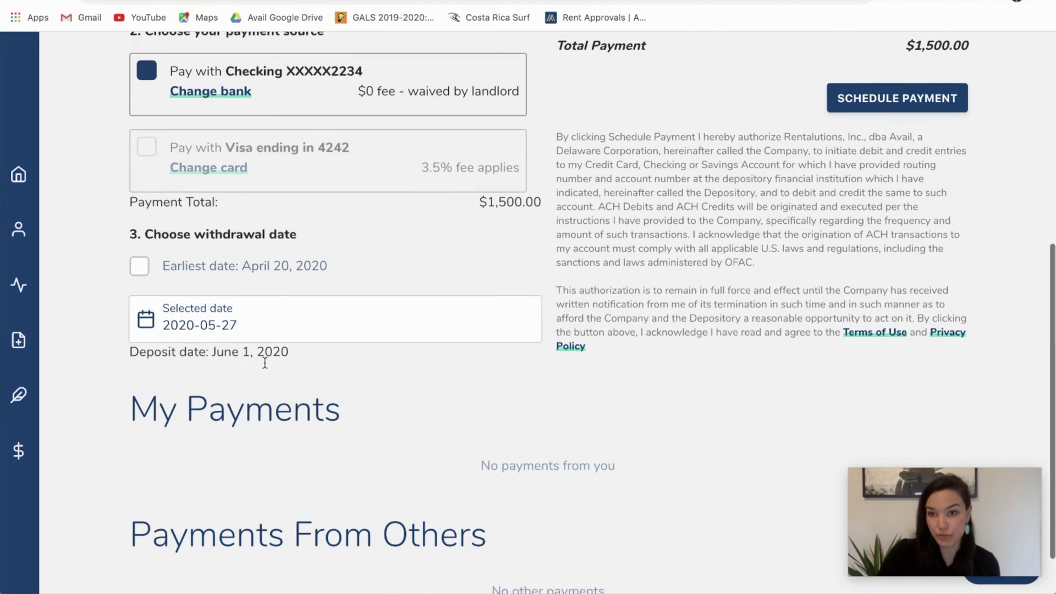
- Review the form and schedule the $1,500 June rent payment
scroll(538, 340, "up", 3)
scroll(648, 299, "up", 5)
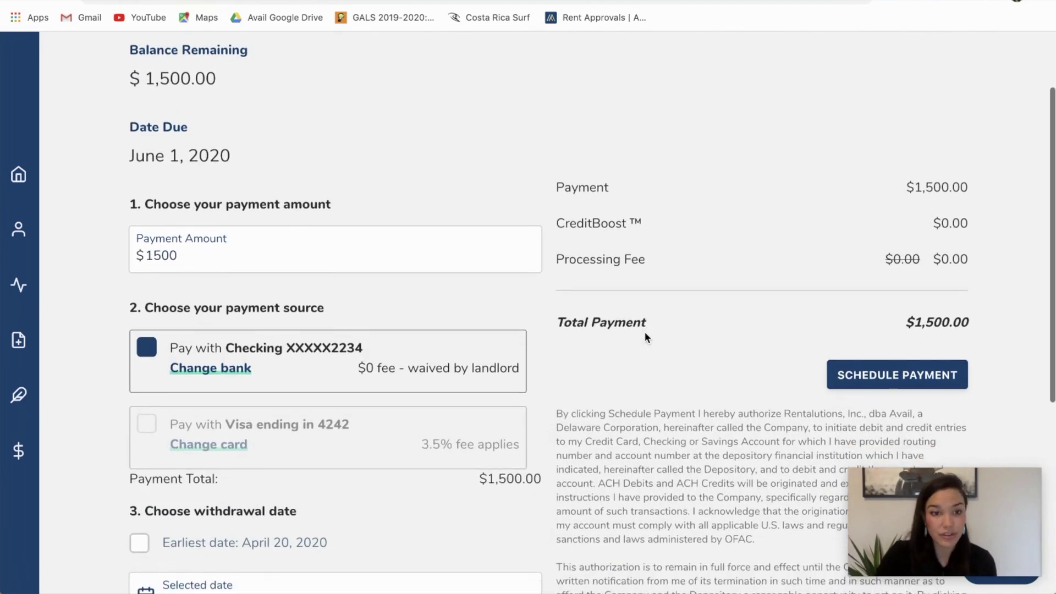
scroll(644, 333, "down", 1)
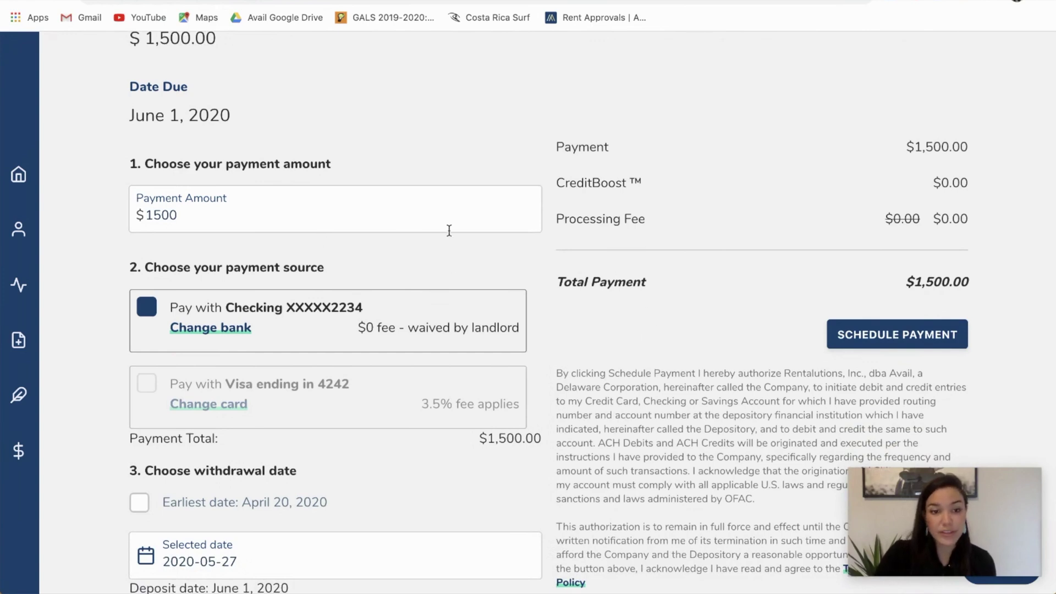
scroll(369, 312, "down", 3)
scroll(369, 312, "down", 1)
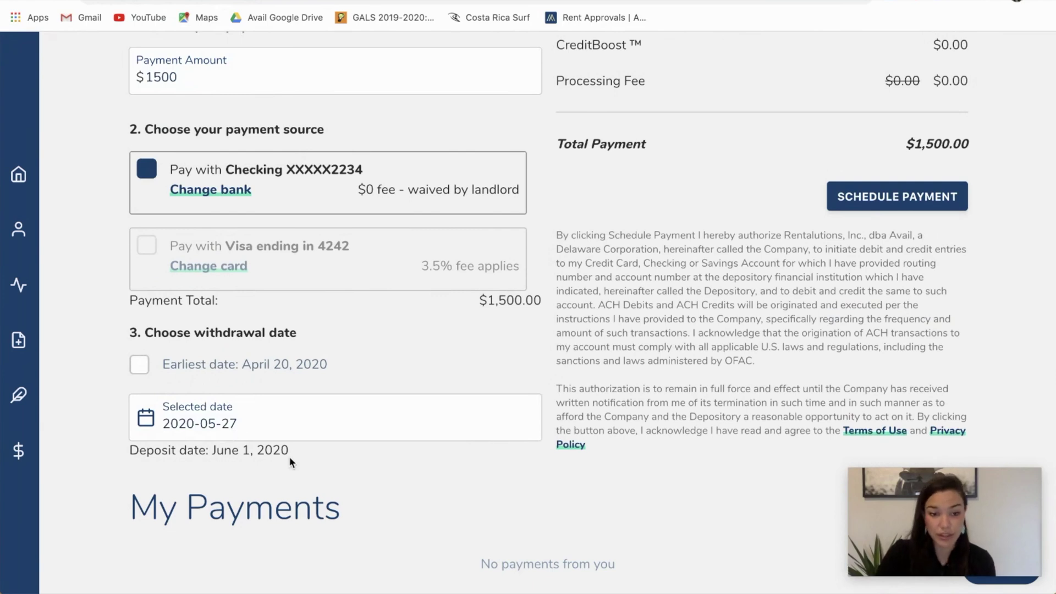
left_click(889, 201)
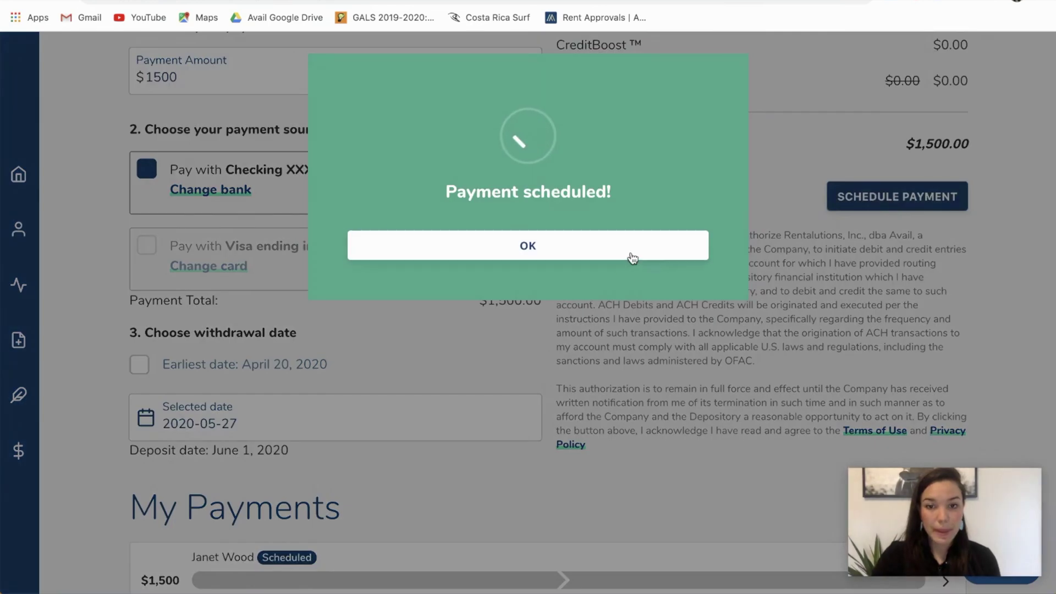
- Dismiss the confirmation, review the scheduled June payment's details, and go back to all payments
left_click(630, 253)
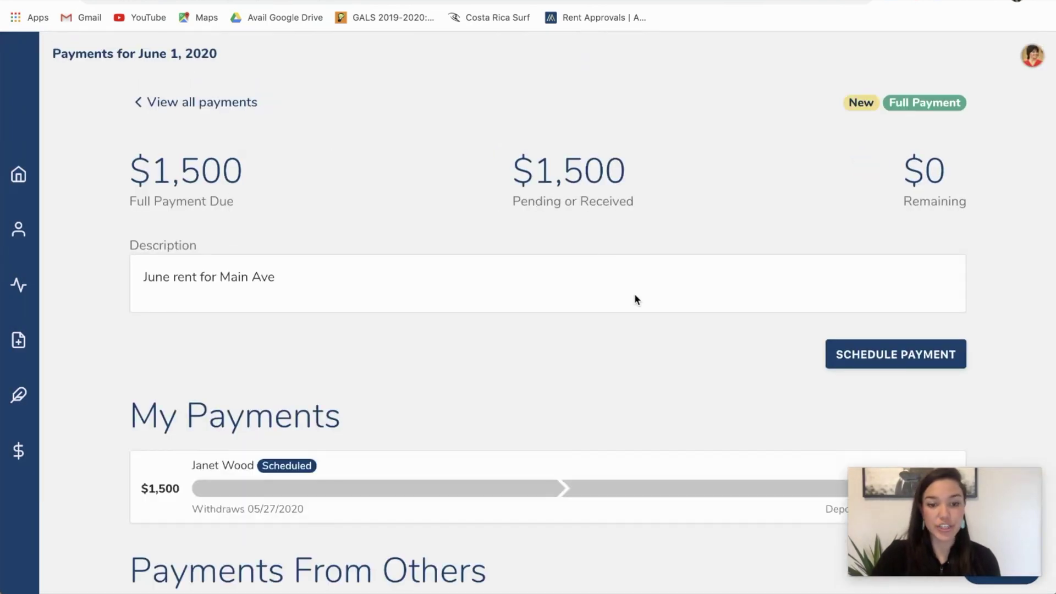
scroll(635, 289, "down", 2)
scroll(588, 385, "down", 1)
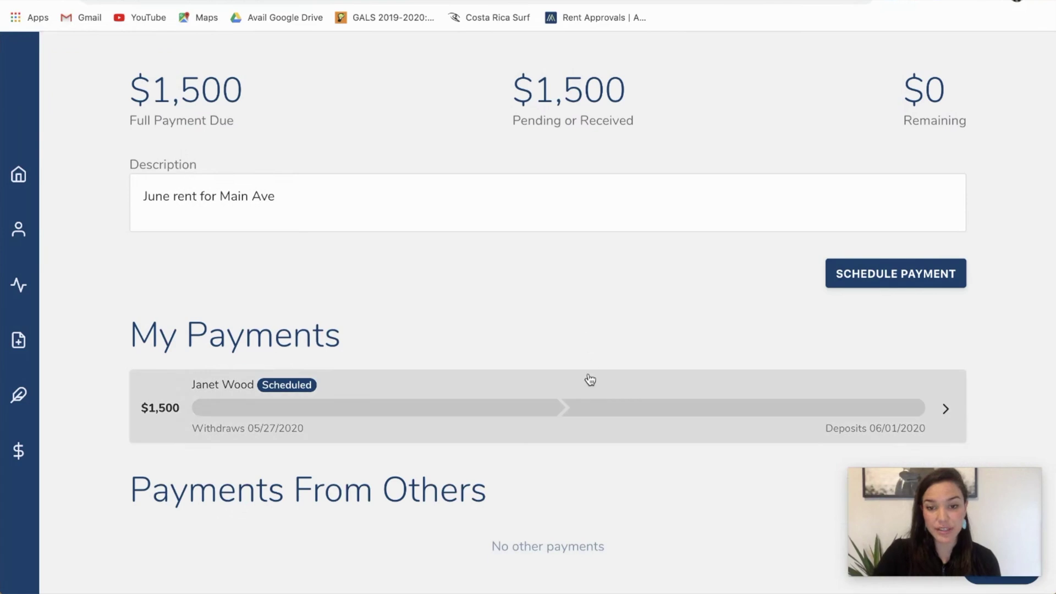
left_click(590, 389)
scroll(589, 385, "down", 5)
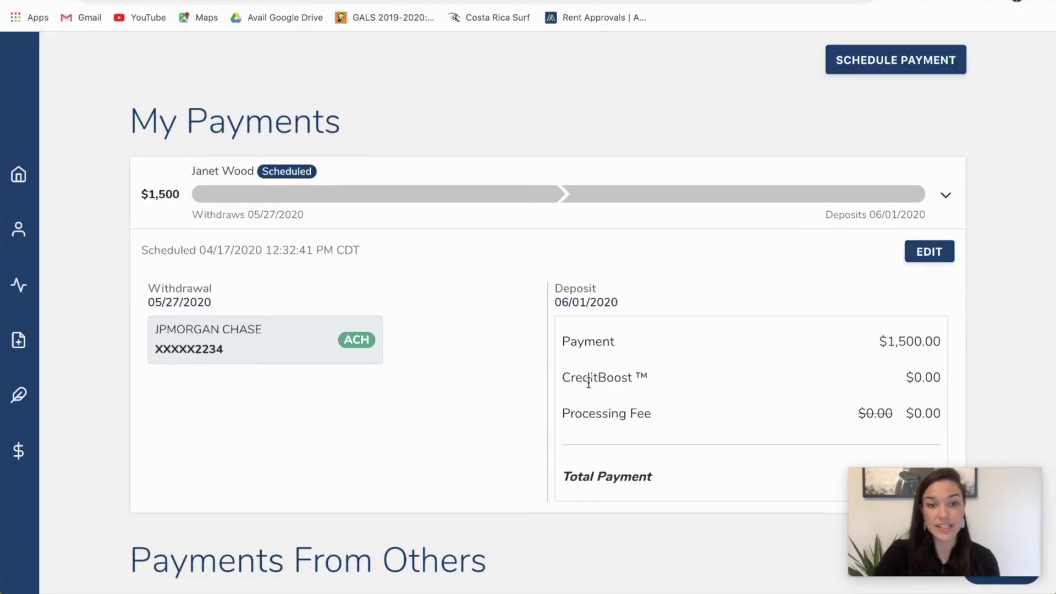
scroll(589, 382, "up", 6)
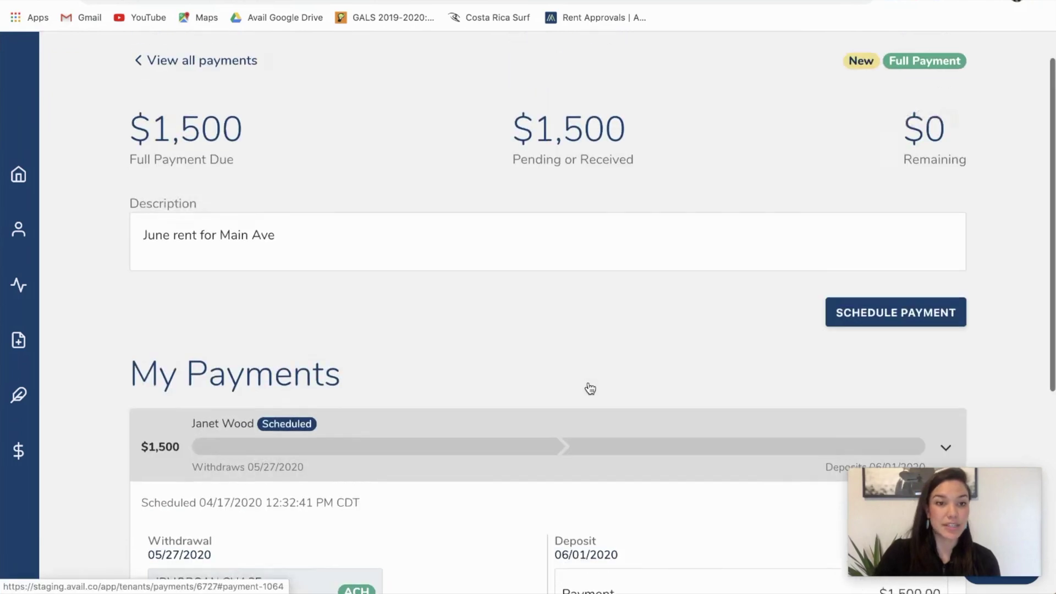
scroll(495, 412, "down", 3)
scroll(358, 424, "up", 2)
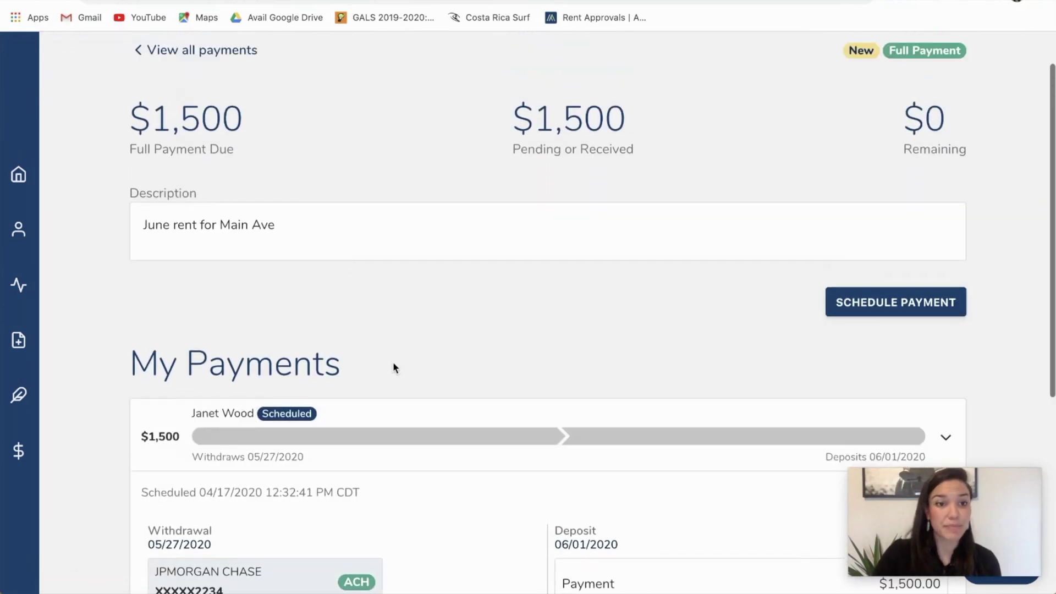
left_click(207, 51)
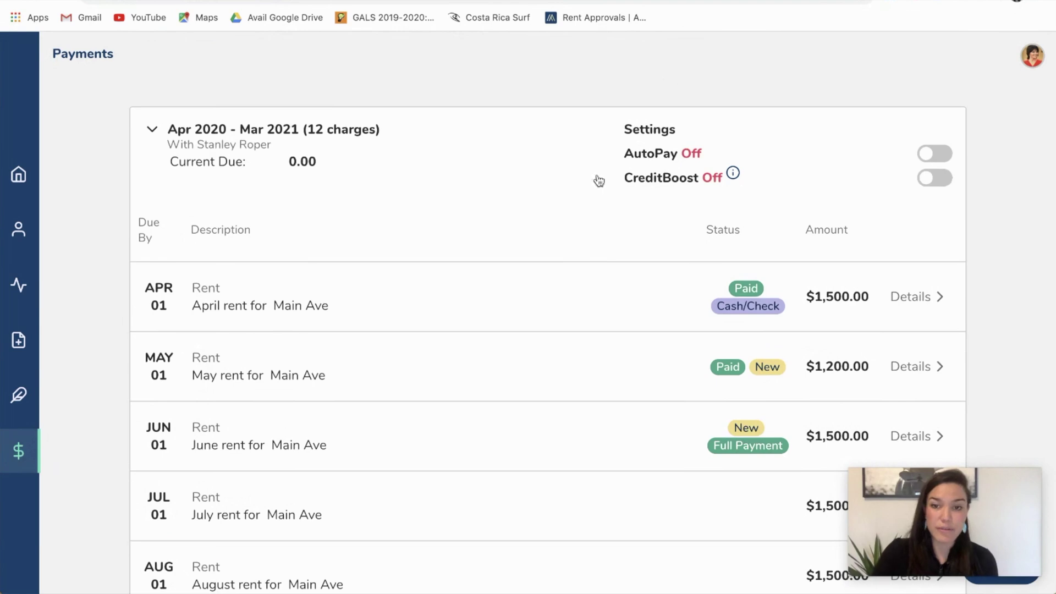
- Turn on AutoPay at $1500 monthly from checking, withdrawn 3 days before due
left_click(935, 154)
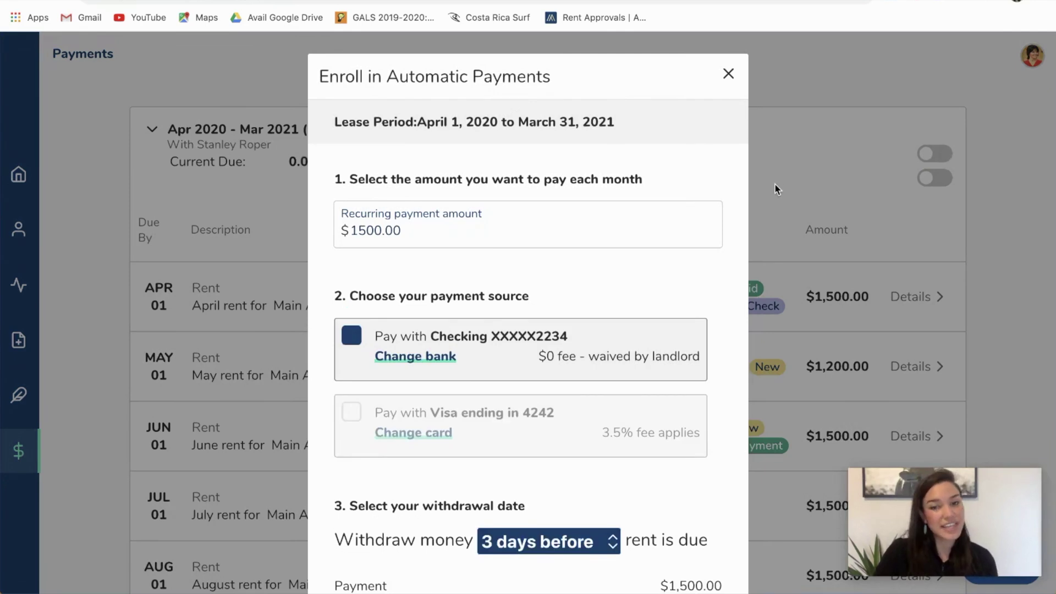
scroll(576, 216, "down", 2)
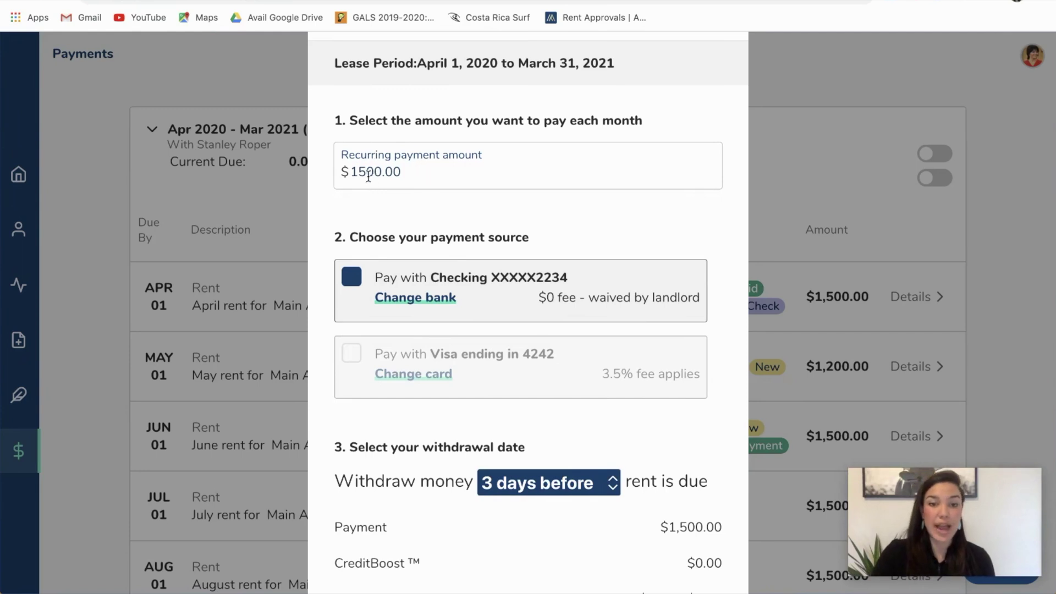
scroll(469, 171, "down", 1)
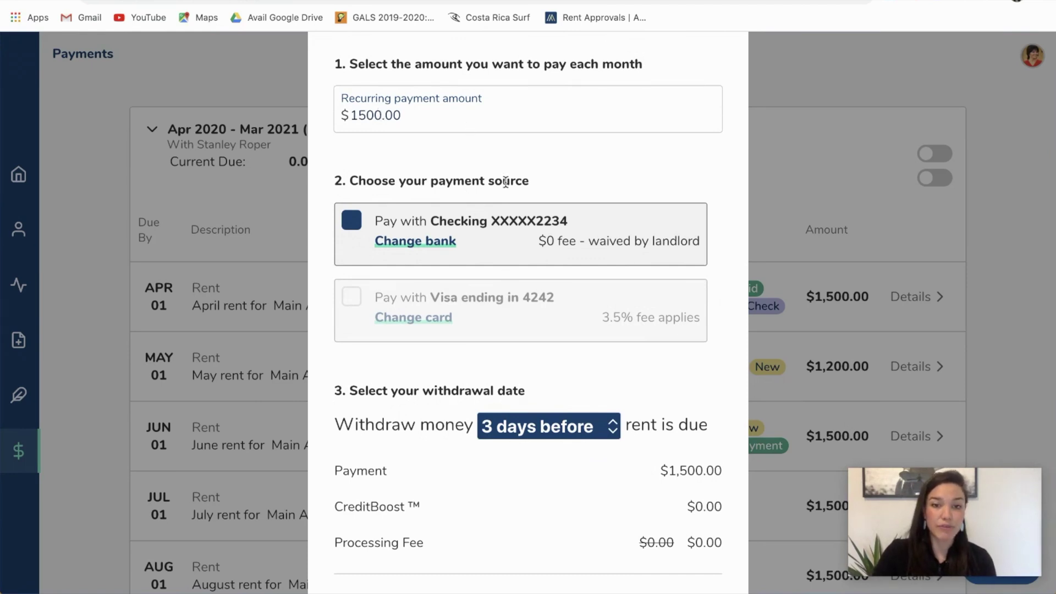
scroll(507, 212, "down", 2)
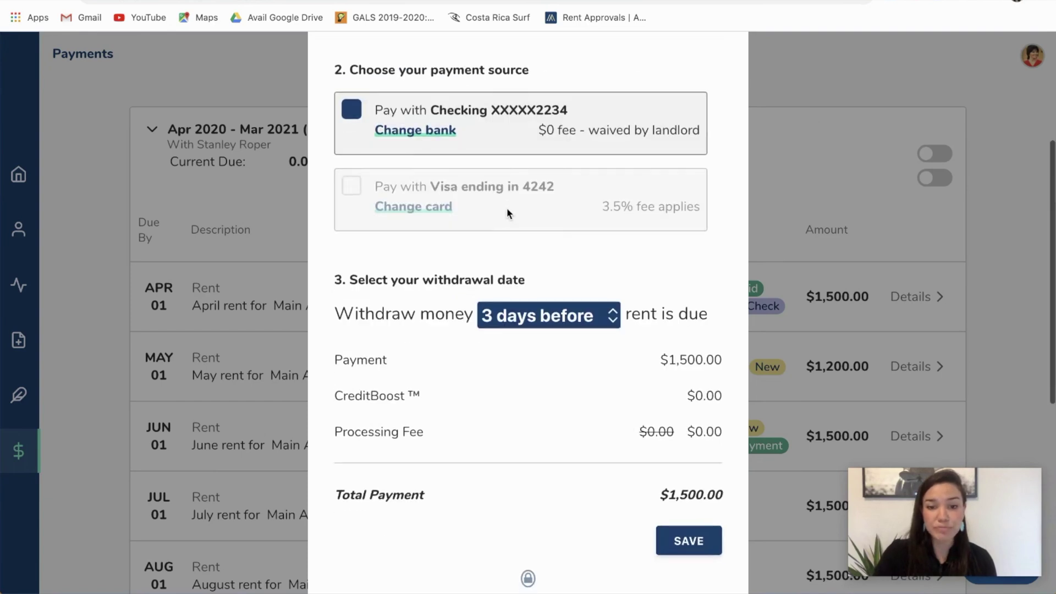
left_click(583, 324)
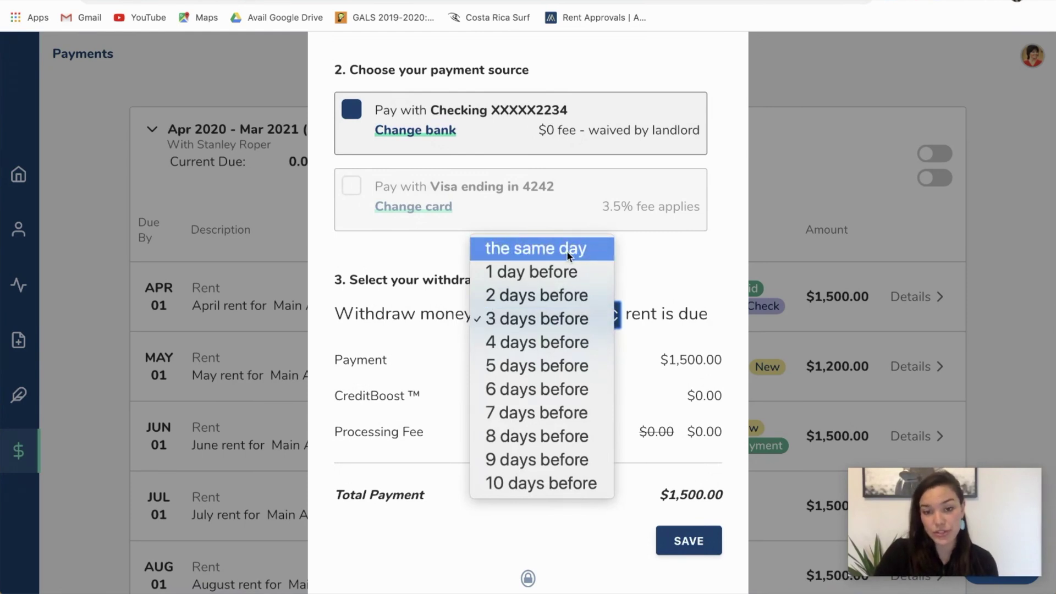
left_click(577, 323)
scroll(577, 325, "down", 3)
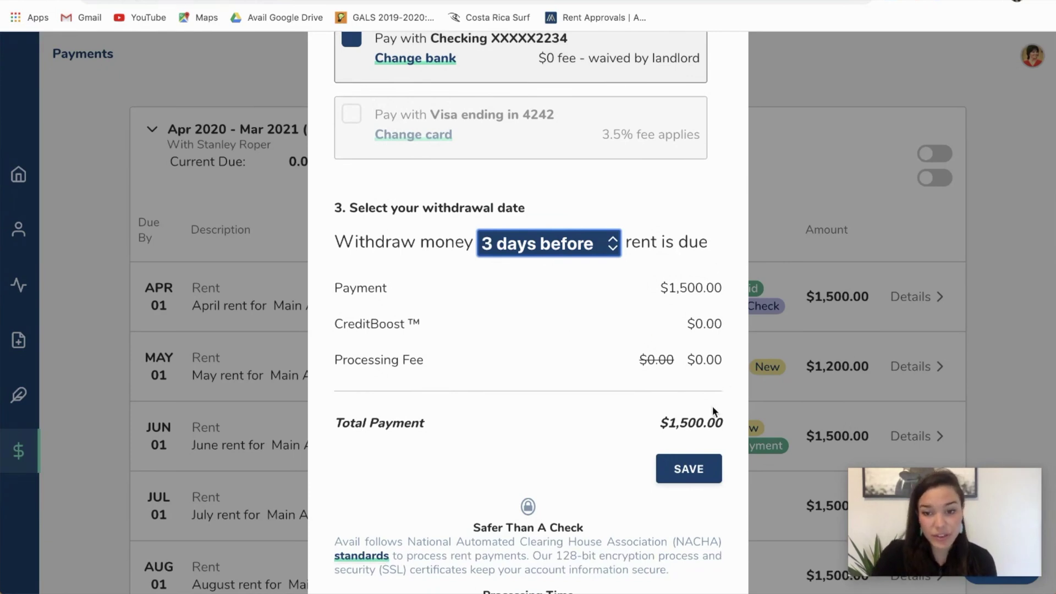
left_click(703, 474)
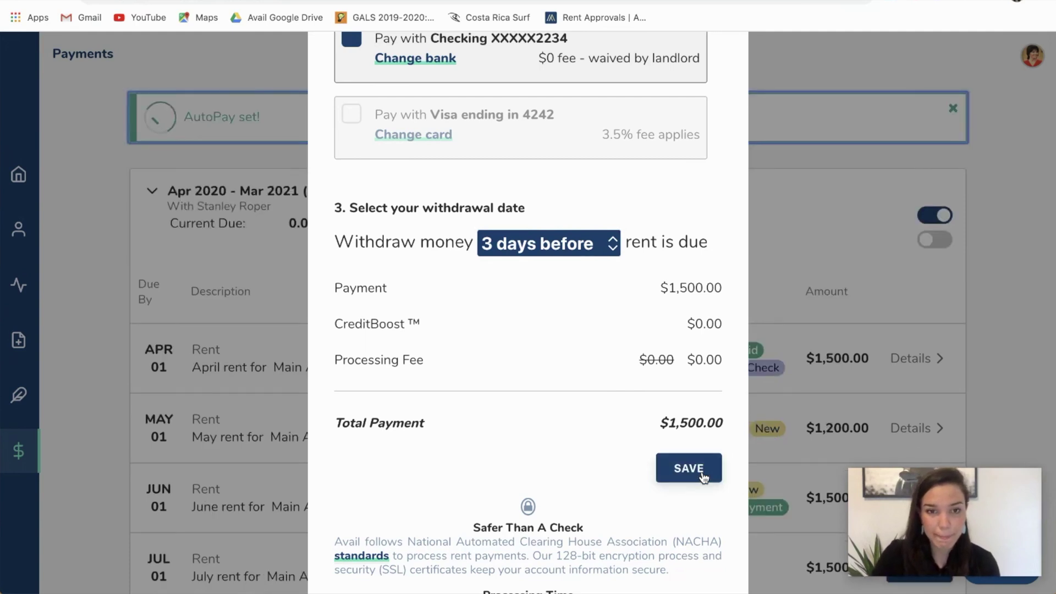
left_click(858, 161)
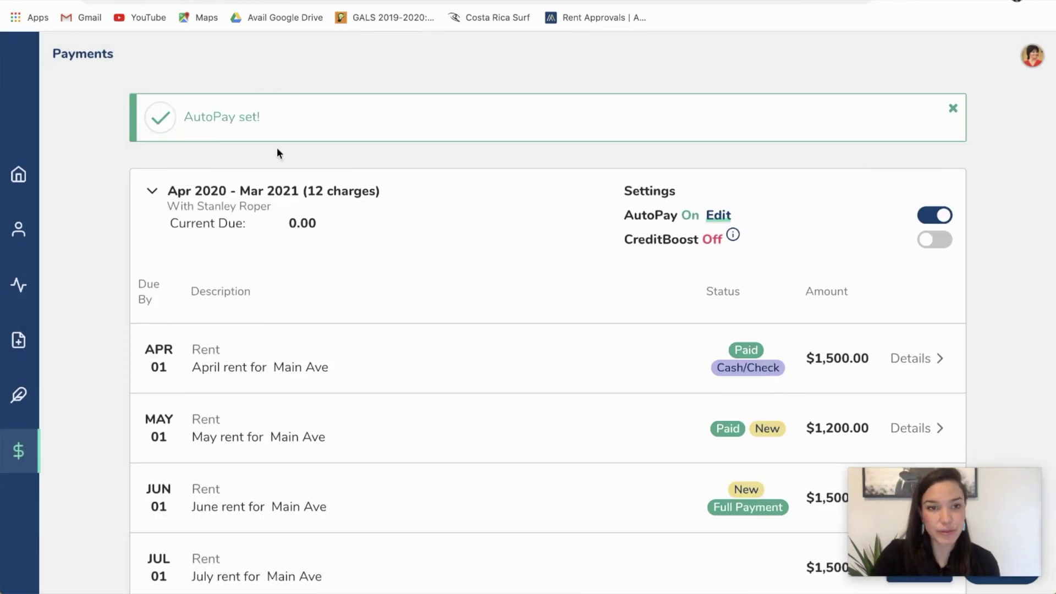
- Open the July rent's details and expand its scheduled AutoPay payment
scroll(804, 378, "down", 3)
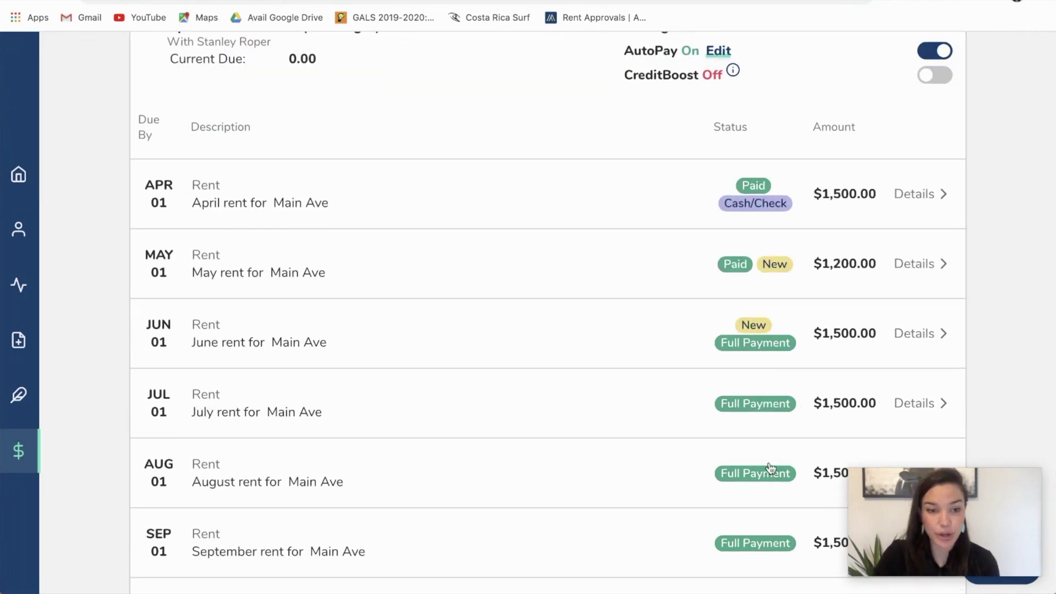
scroll(738, 465, "down", 2)
scroll(736, 462, "down", 1)
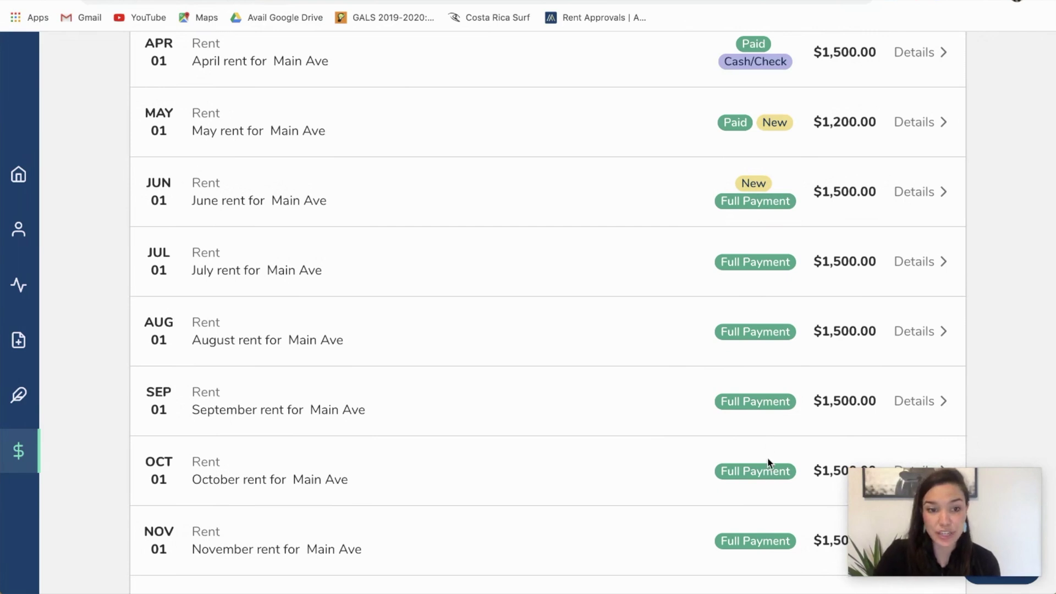
left_click(912, 261)
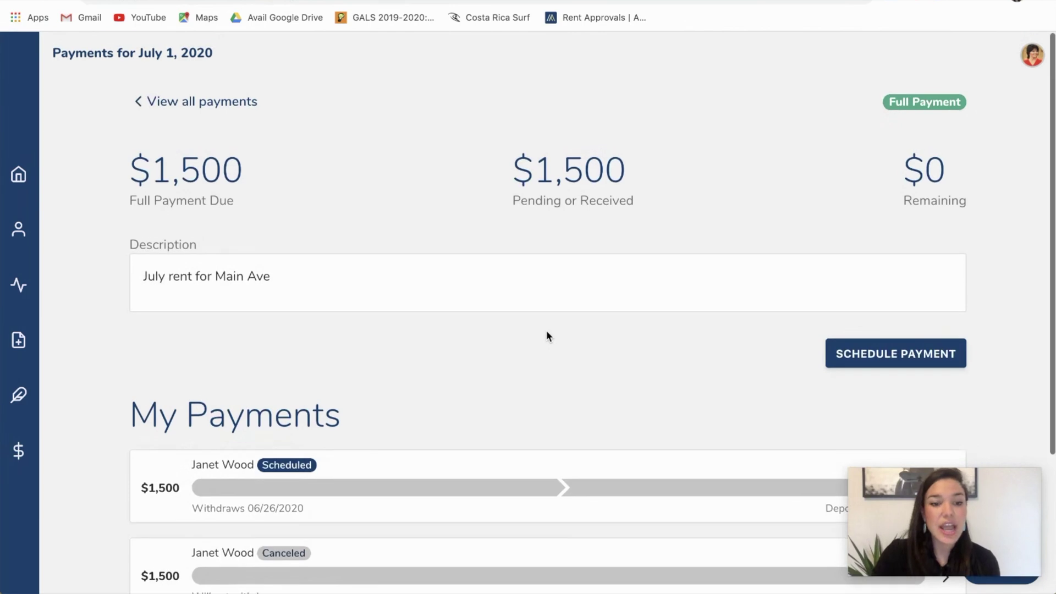
left_click(428, 496)
scroll(464, 437, "down", 4)
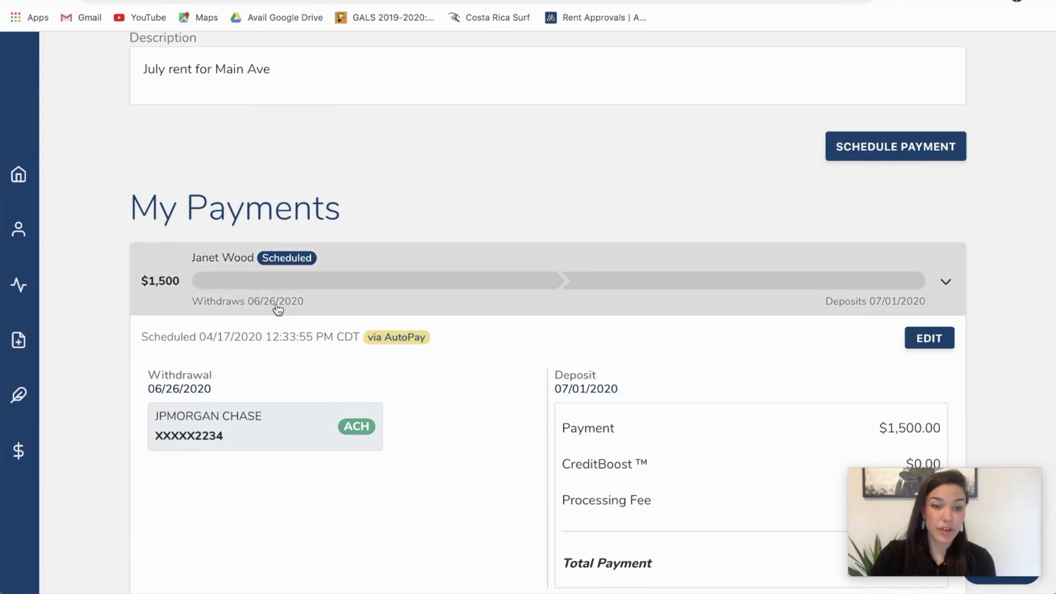
- Edit the July payment's withdrawal date to June 23, 2020 and save
left_click(941, 340)
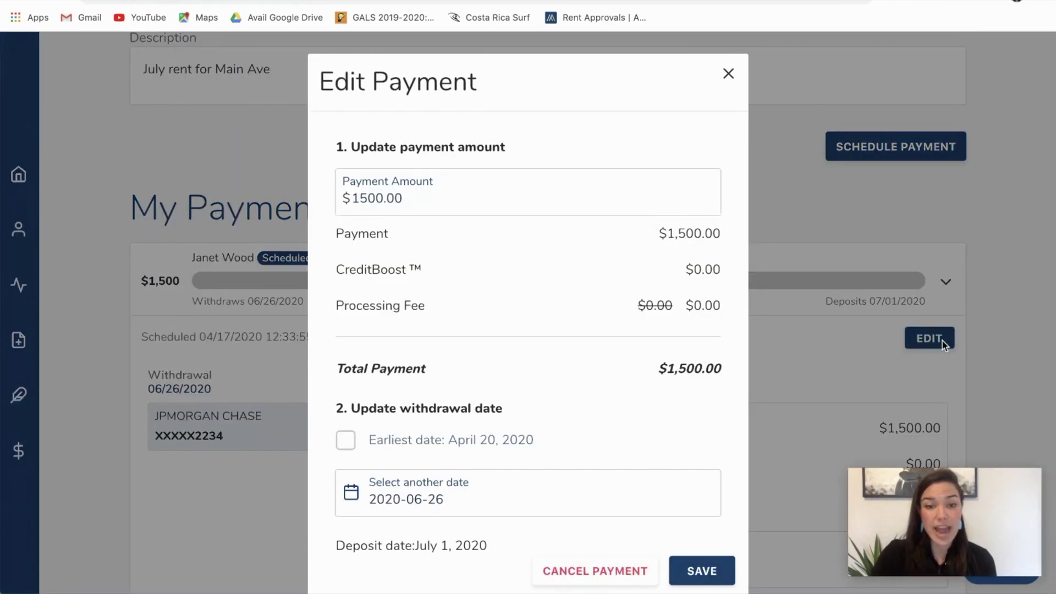
scroll(616, 364, "down", 1)
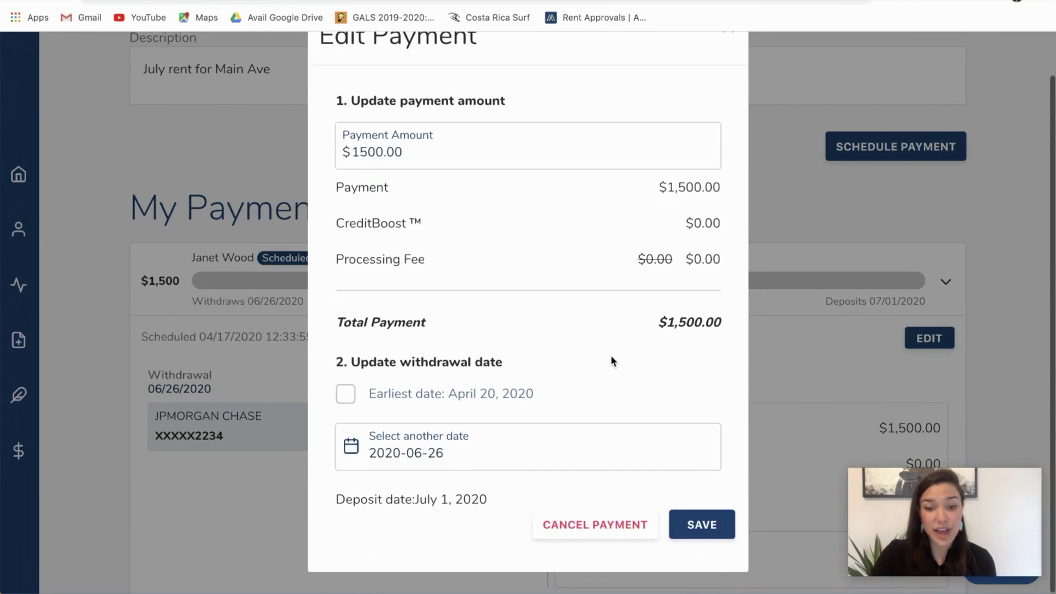
left_click(454, 453)
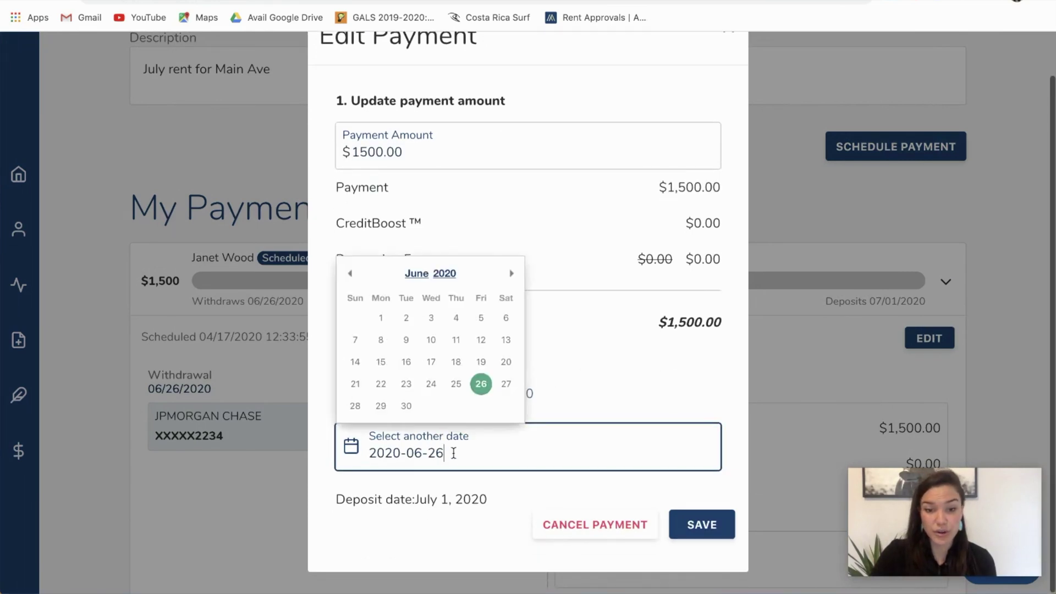
left_click(407, 384)
left_click(703, 528)
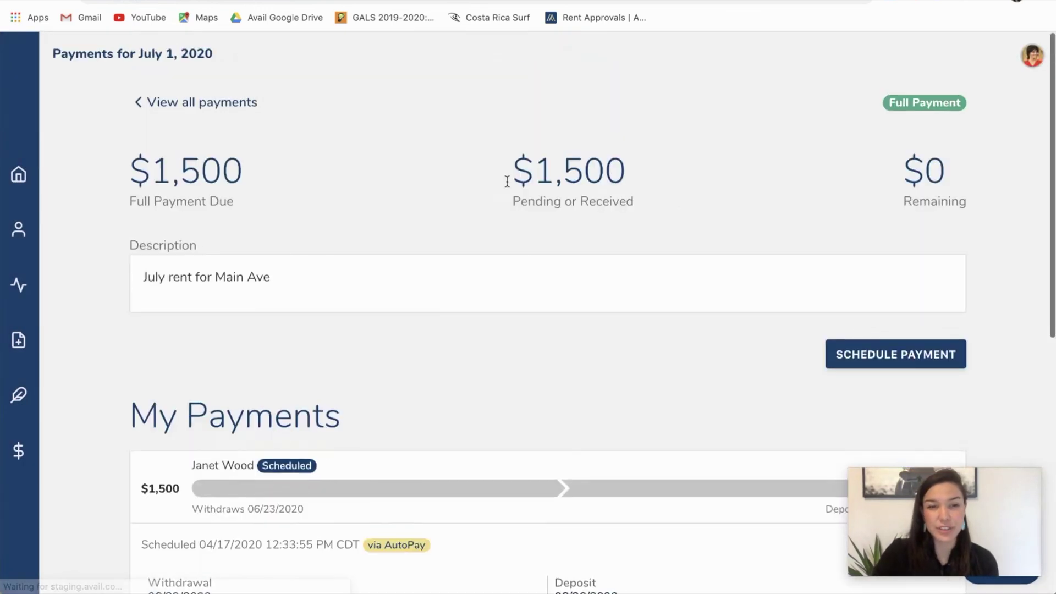
- Go back to all payments and bring up the $3.95-per-transaction CreditBoost enrollment prompt
left_click(203, 106)
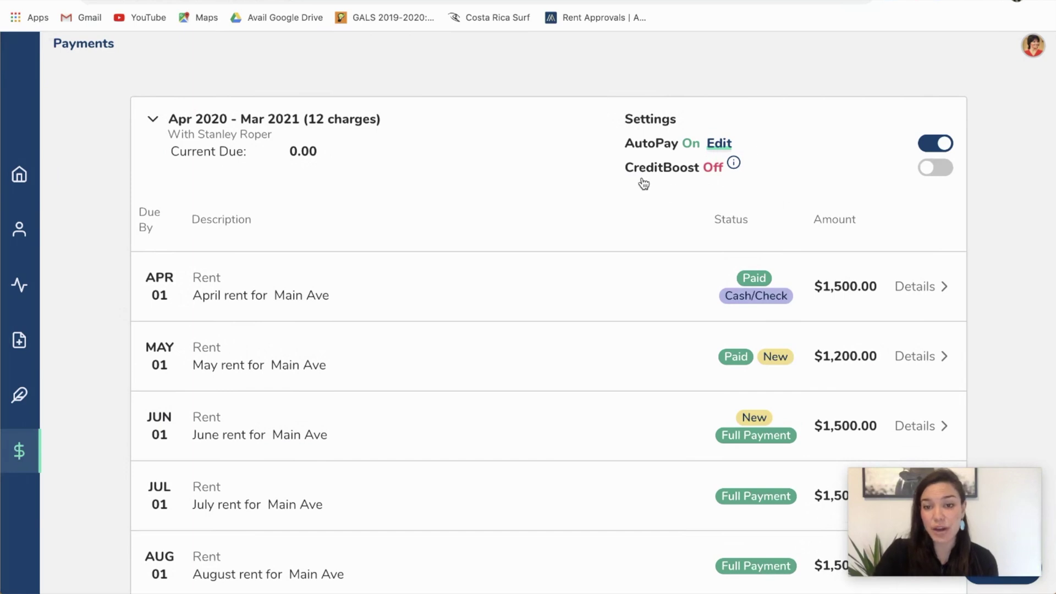
left_click(945, 174)
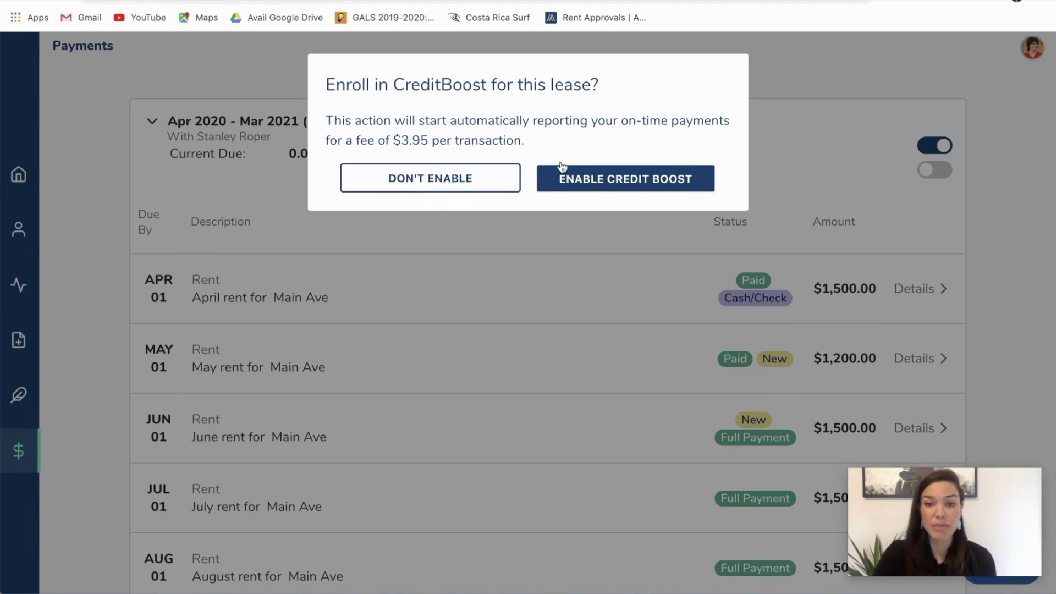
- Enable CreditBoost, acknowledge the confirmation, and check April rent shows Reported on time
left_click(643, 183)
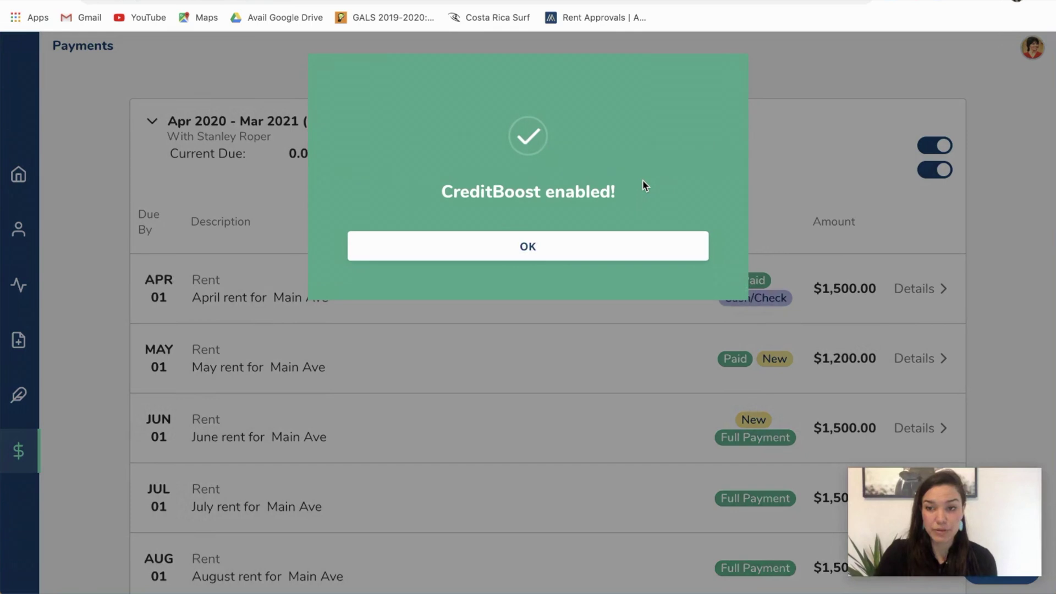
left_click(543, 242)
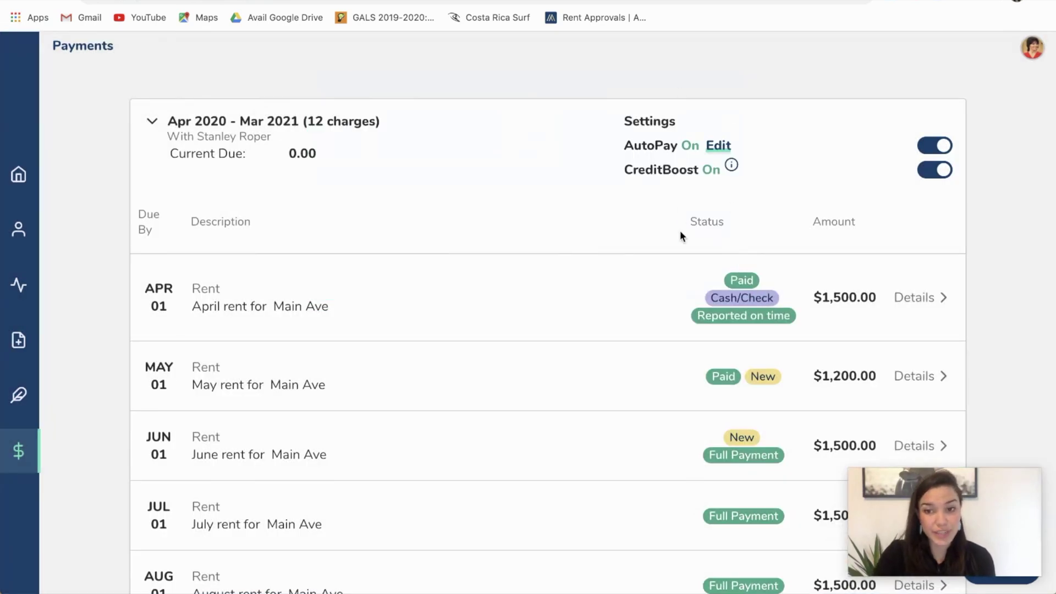
scroll(680, 230, "down", 7)
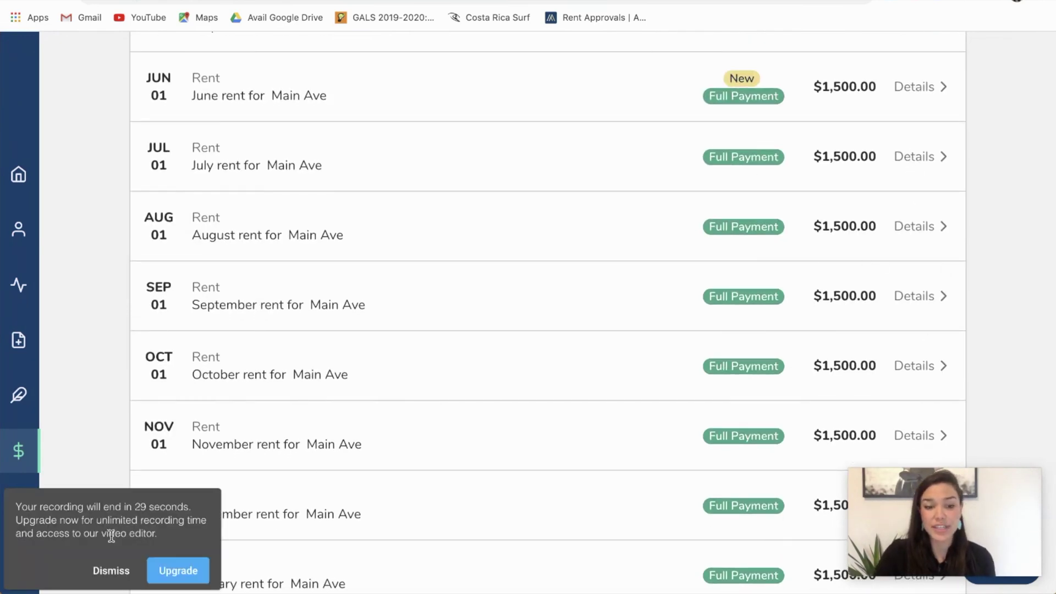
left_click(110, 572)
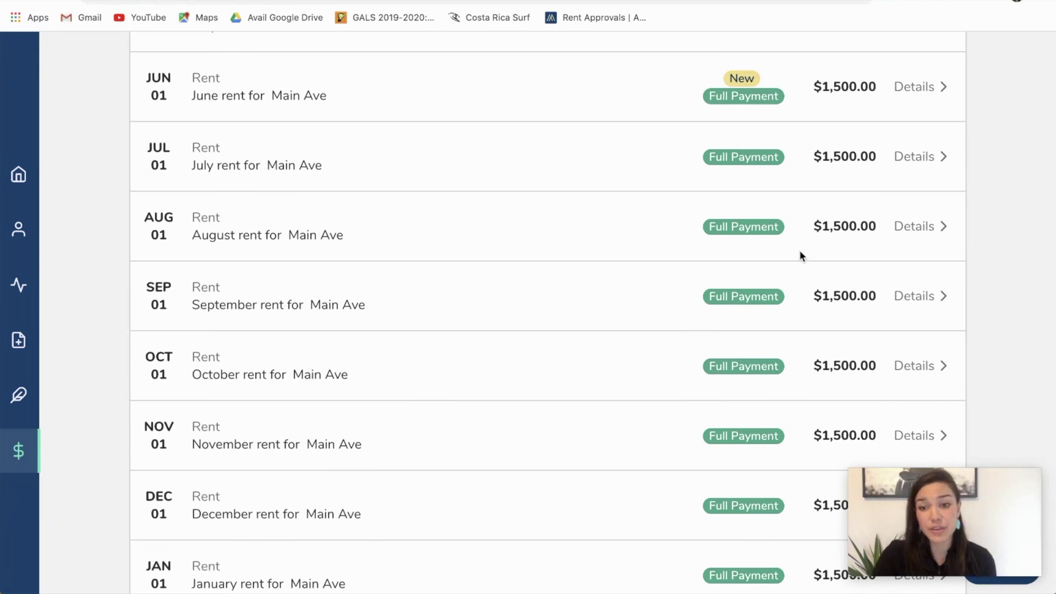
scroll(800, 251, "up", 5)
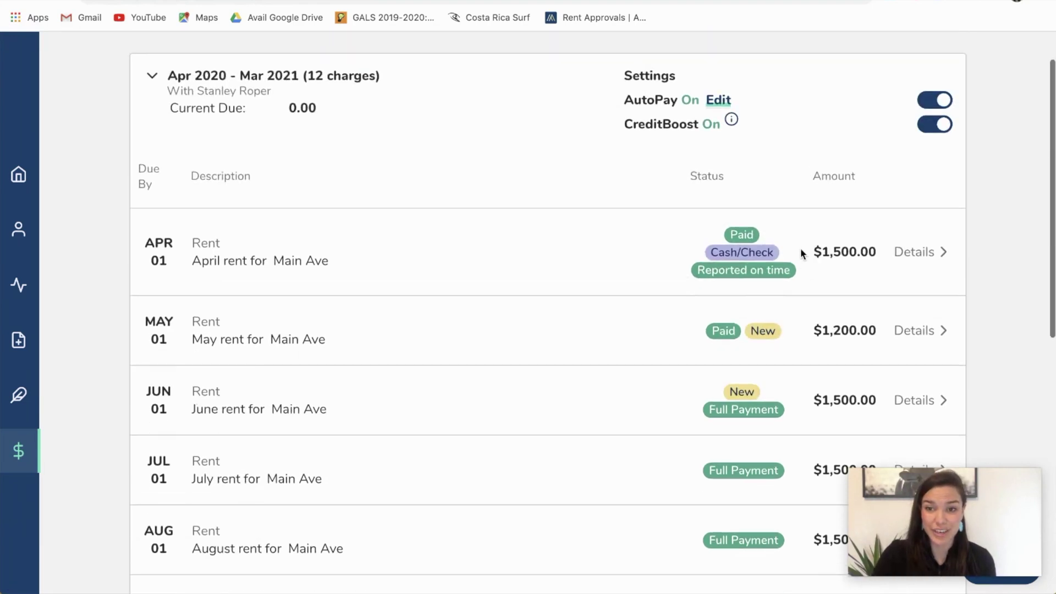
scroll(800, 253, "up", 2)
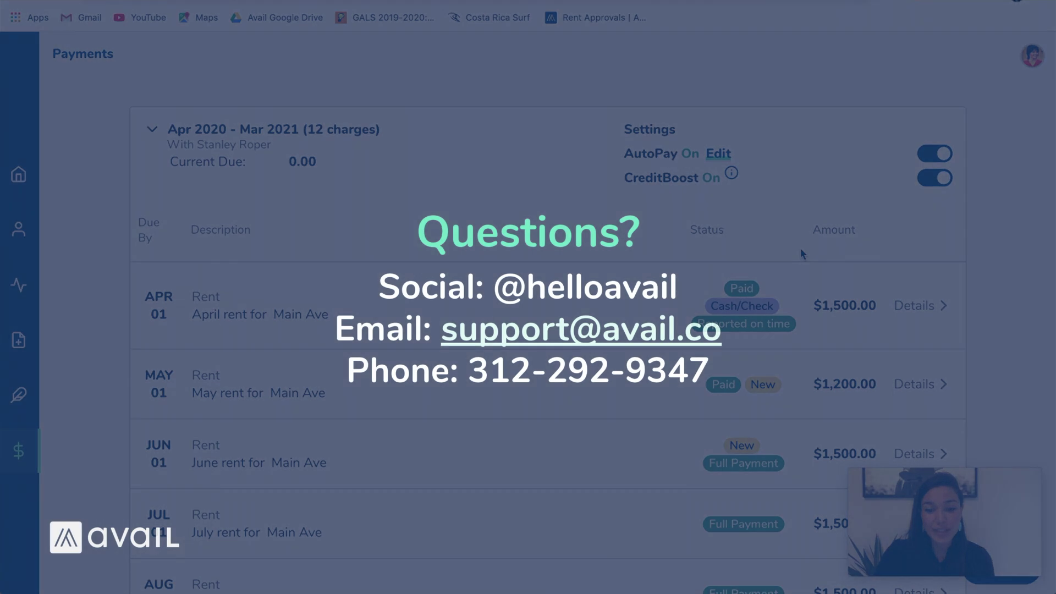